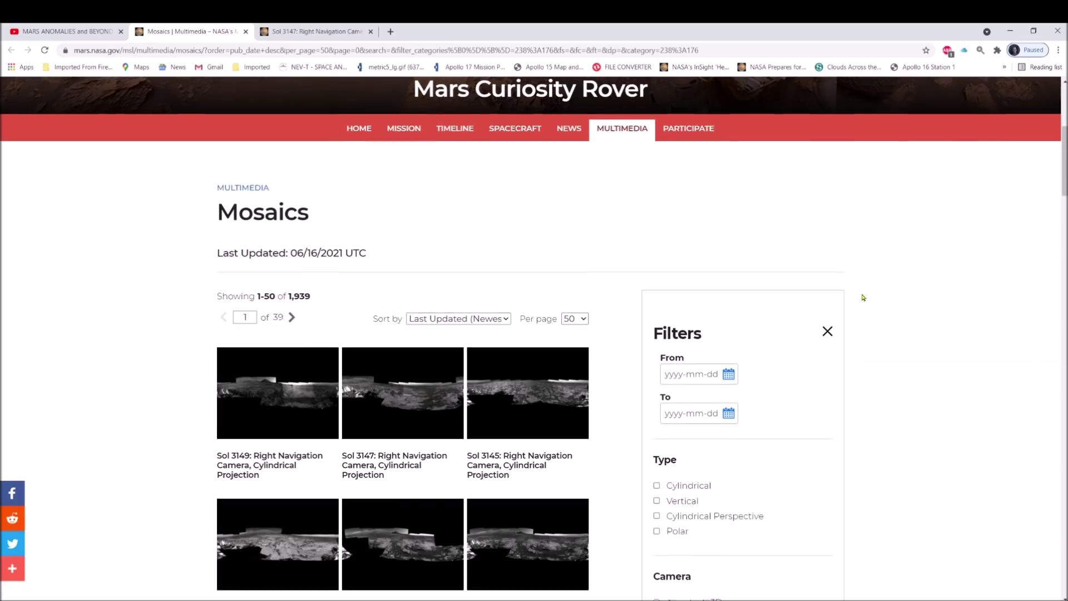
scroll(880, 296, "down", 1)
scroll(880, 296, "up", 2)
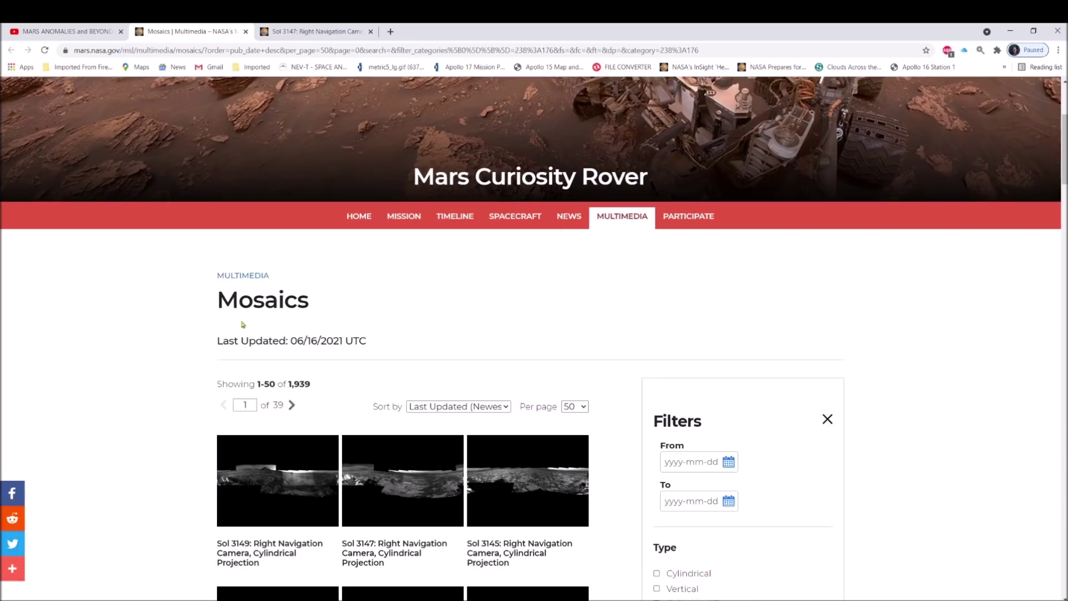
scroll(493, 296, "down", 2)
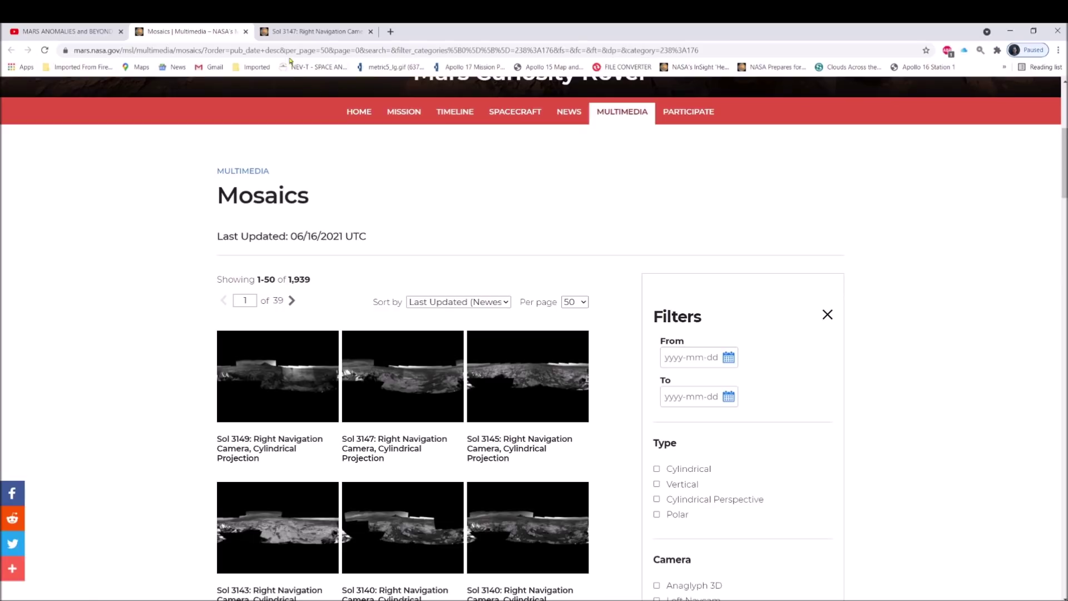
Step: Show the Sol 3147 Navcam panorama full screen and zoom the browser to 300%
left_click(348, 34)
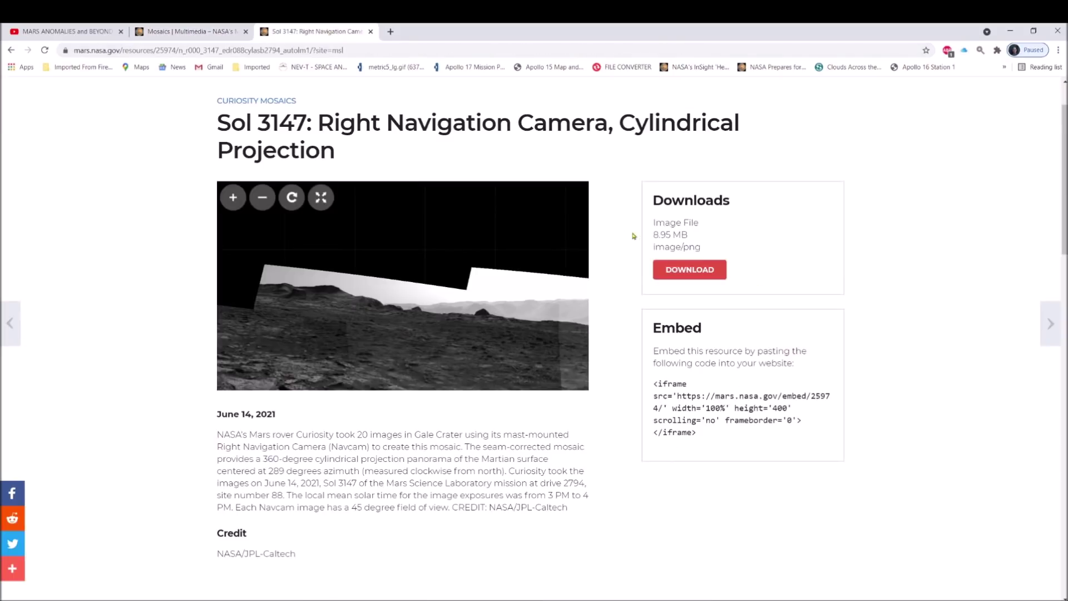
left_click(321, 197)
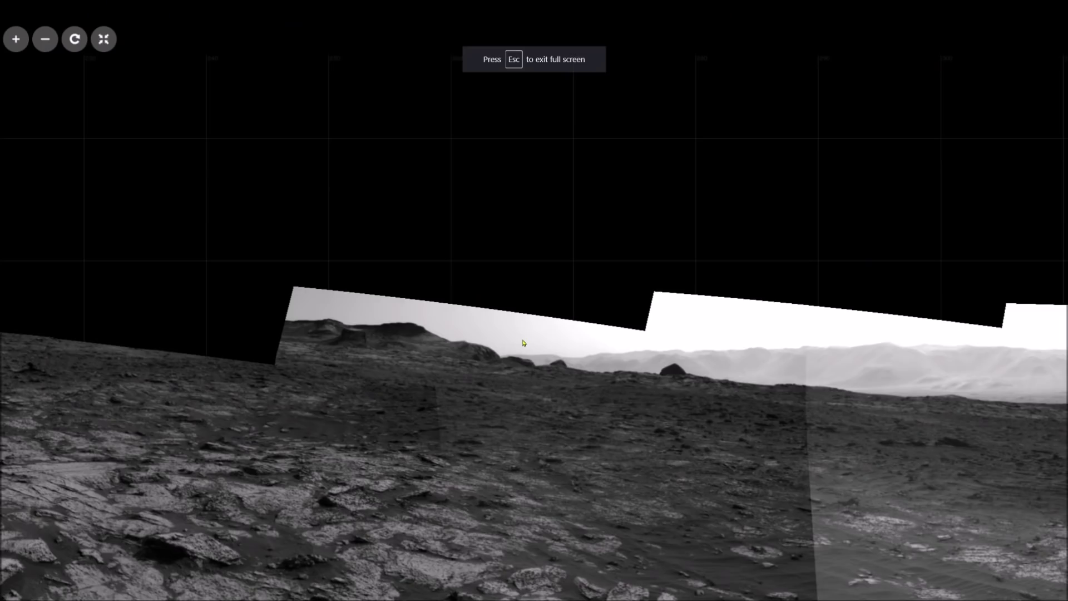
key("ctrl+plus")
key("ctrl+plus")
key("ctrl+plus")
key("ctrl+plus")
key("ctrl+plus")
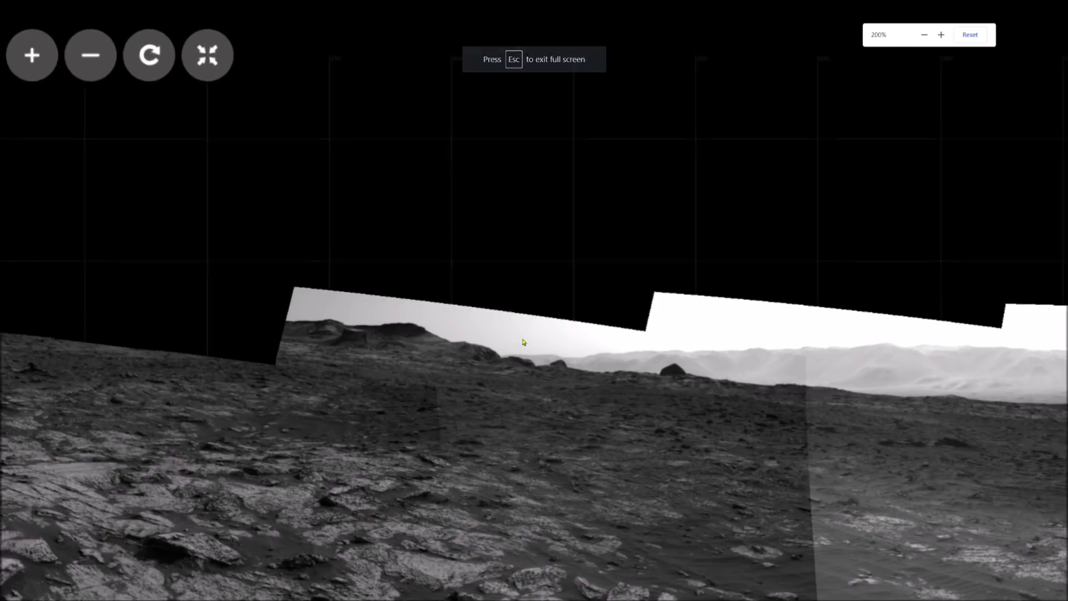
key("ctrl+plus")
key("ctrl+plus")
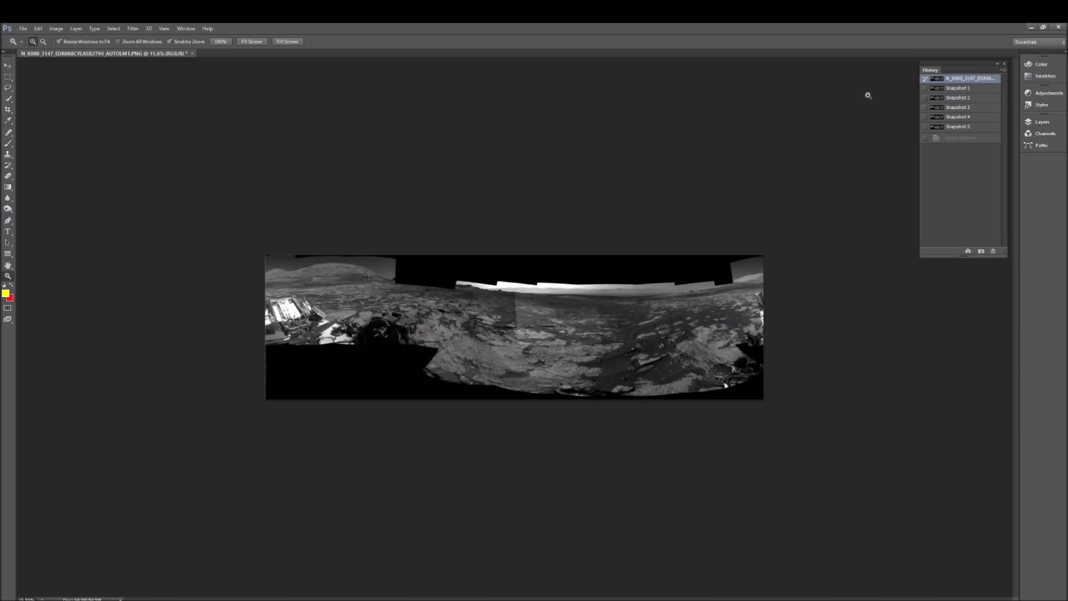
Step: Revert to Snapshot 1 and zoom in closely on the dark horizon rocks
left_click(962, 87)
left_click_drag(433, 274, 518, 149)
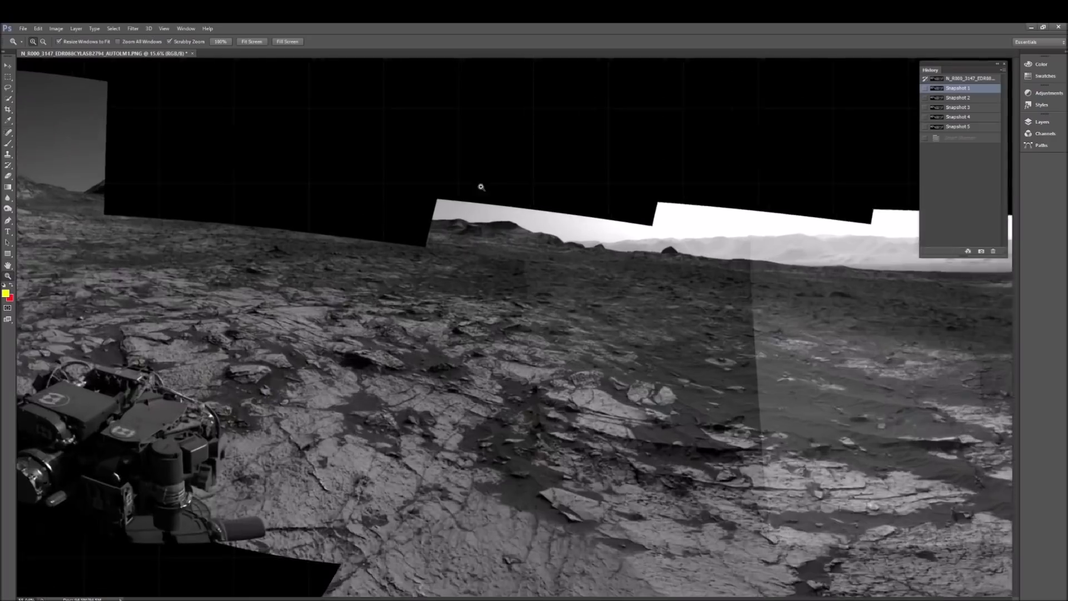
left_click(519, 149)
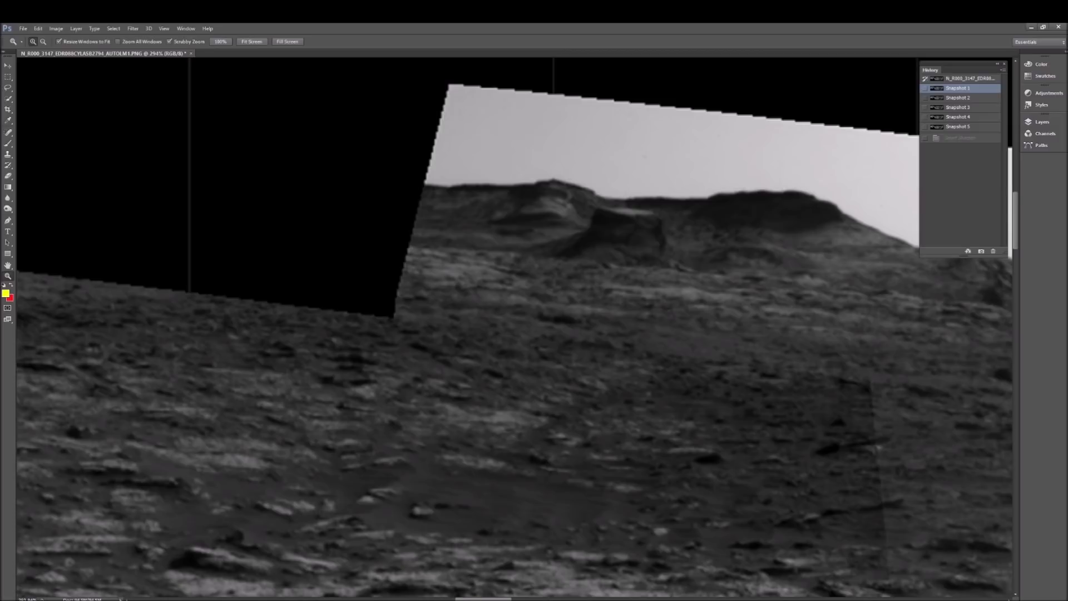
key("ctrl+plus")
mouse_move(517, 598)
left_mouse_down()
mouse_move(561, 596)
mouse_move(534, 594)
left_mouse_up()
scroll(509, 368, "up", 1)
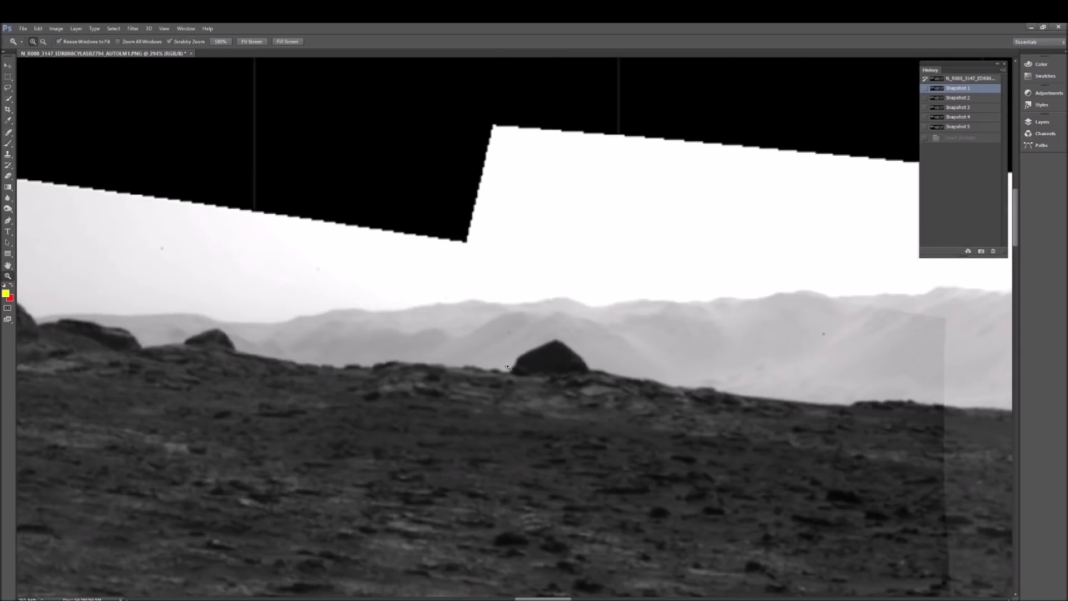
left_click(552, 337)
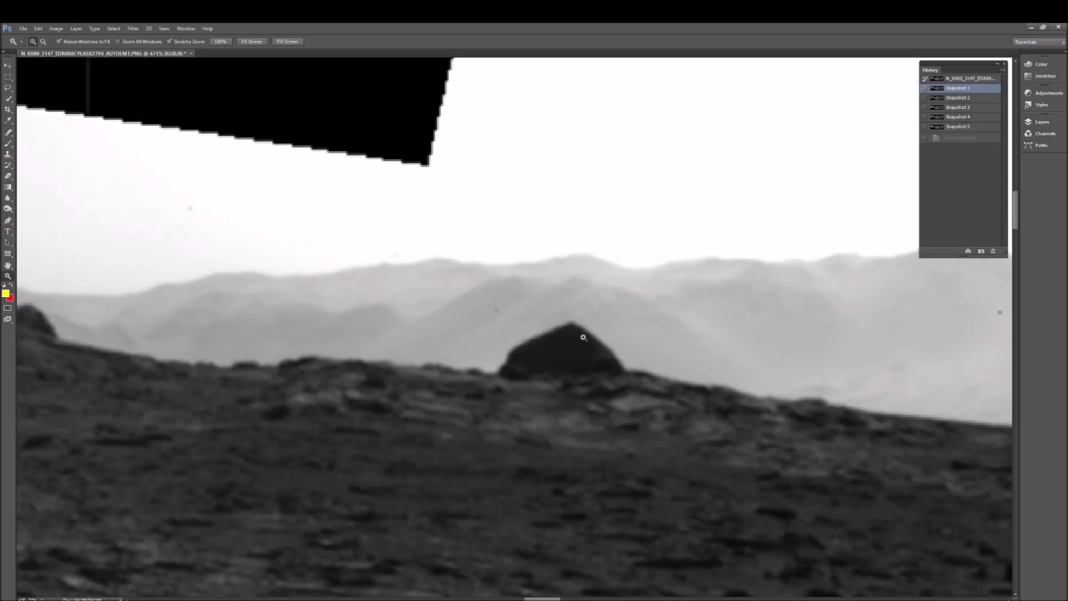
left_click_drag(543, 598, 516, 598)
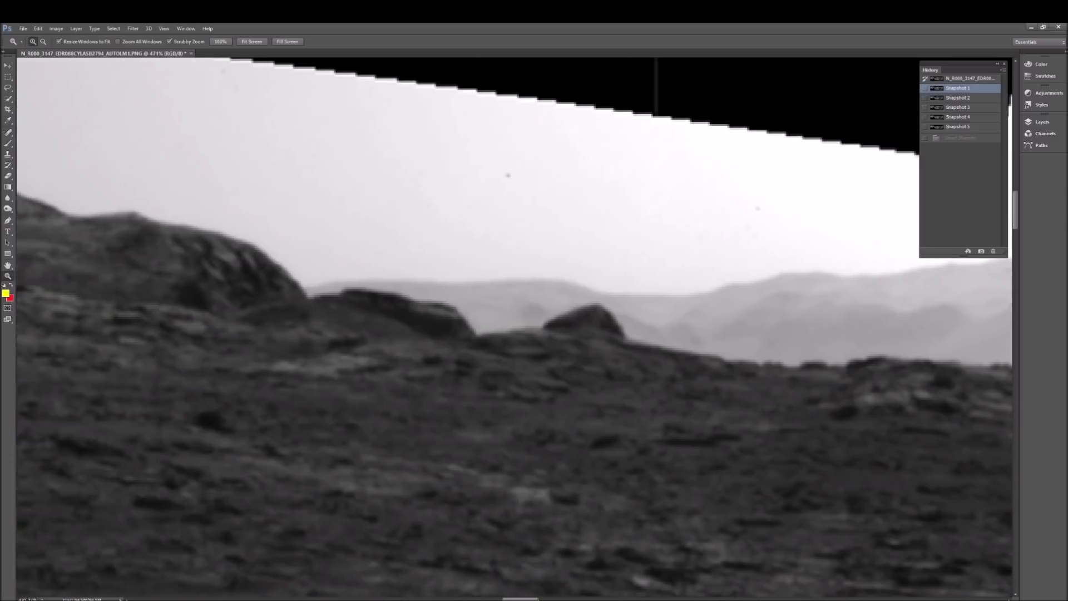
scroll(552, 369, "up", 1)
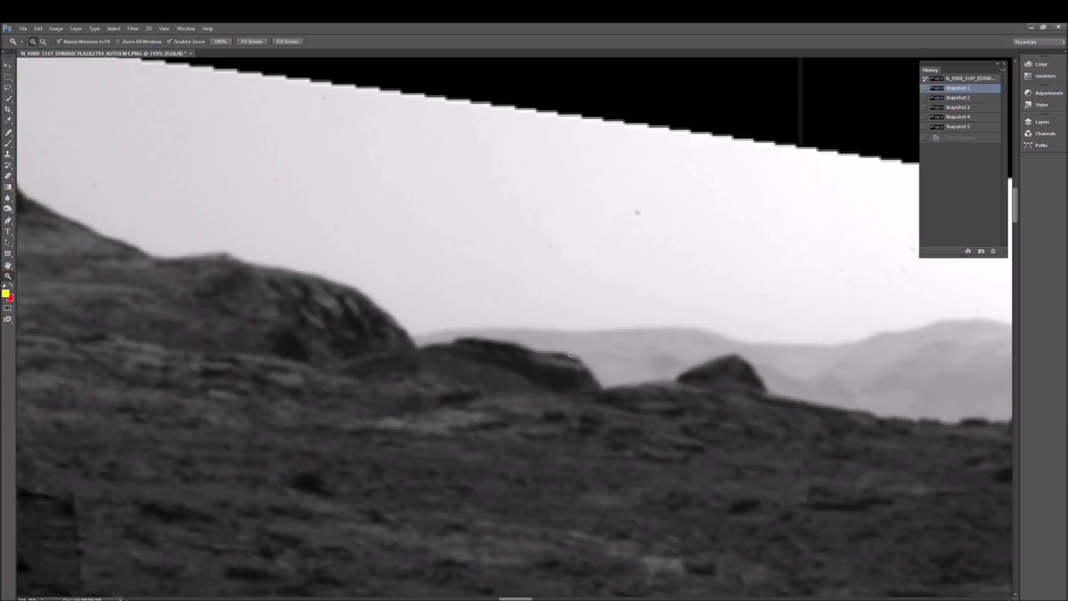
key("b")
left_click_drag(566, 358, 572, 388)
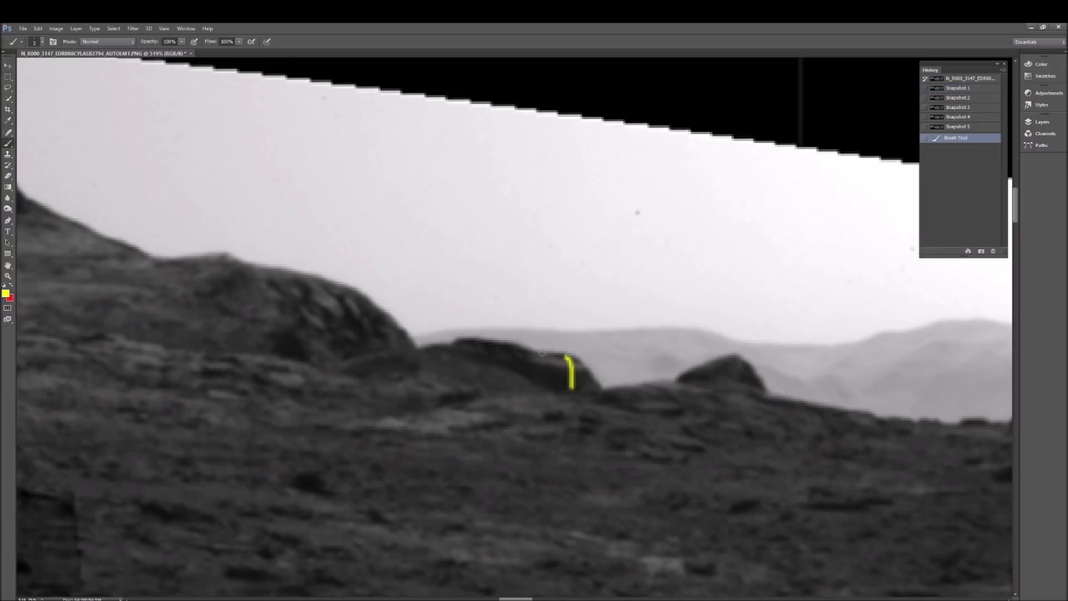
left_click_drag(543, 357, 545, 389)
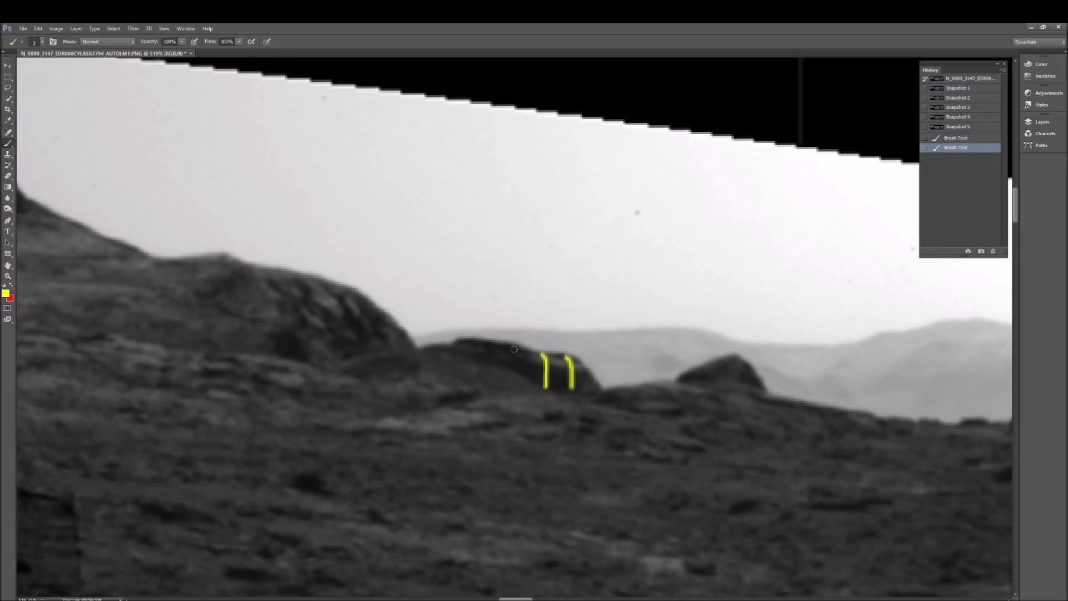
left_click_drag(451, 343, 574, 364)
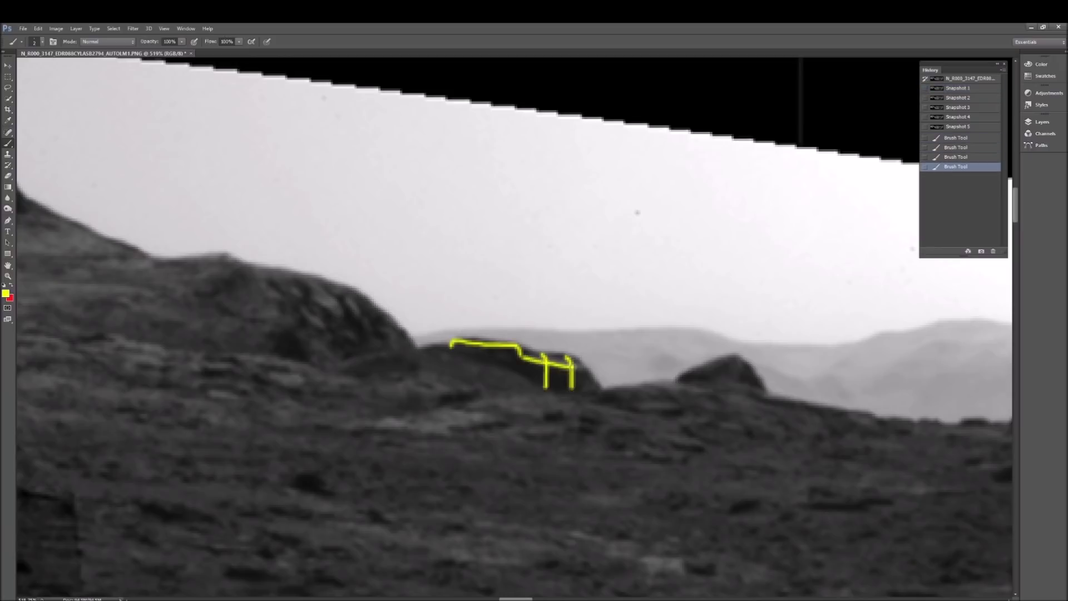
left_click_drag(458, 348, 468, 349)
left_click_drag(493, 351, 506, 353)
left_click_drag(526, 349, 553, 358)
left_click_drag(576, 356, 603, 385)
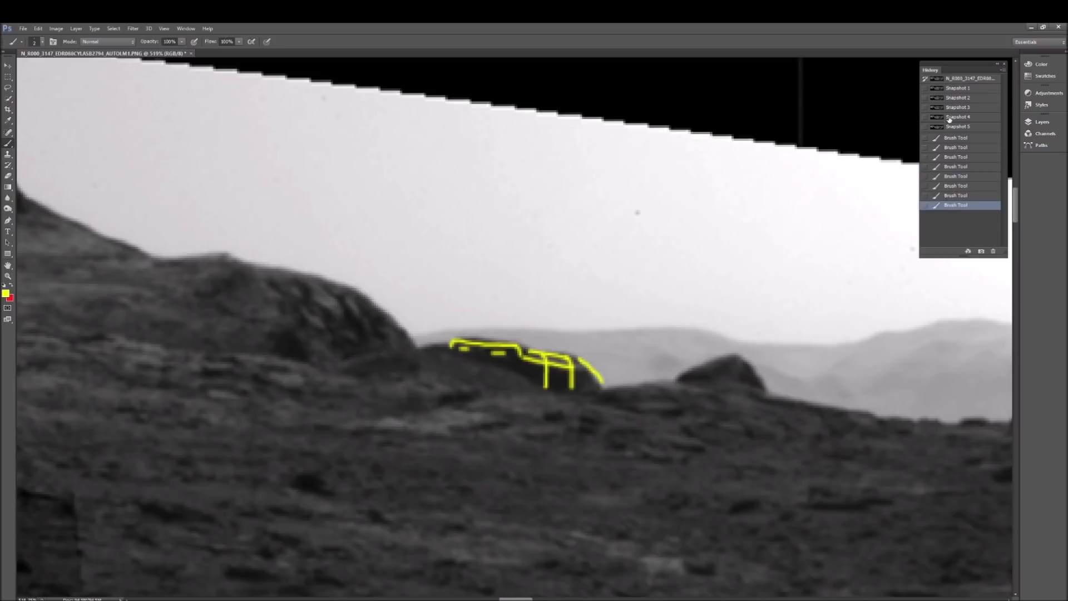
left_click(958, 88)
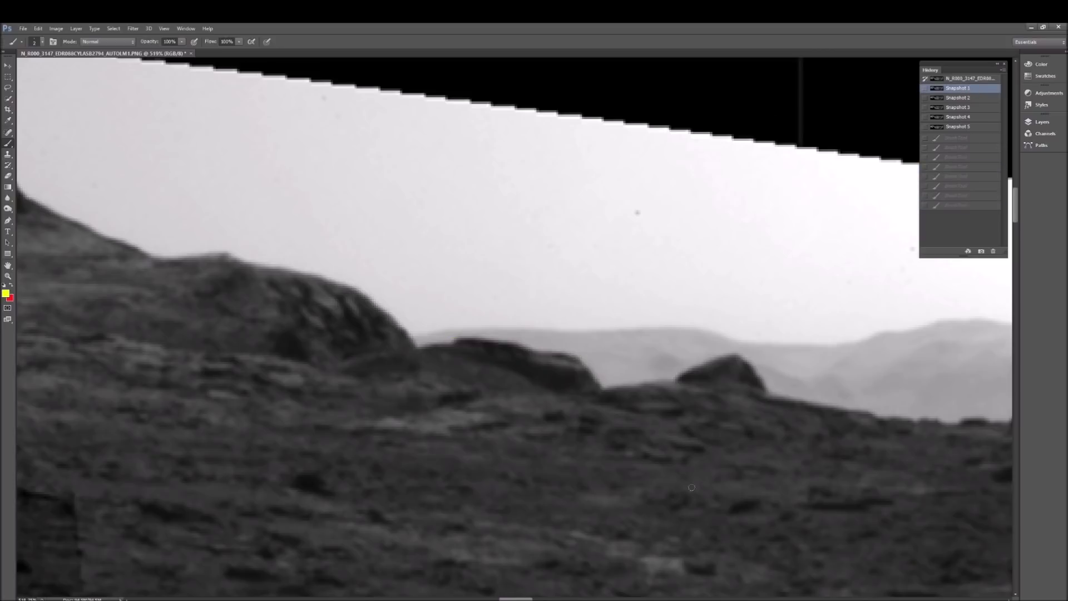
scroll(476, 373, "right", 5)
mouse_move(443, 376)
left_mouse_down()
mouse_move(476, 345)
mouse_move(548, 358)
mouse_move(551, 382)
left_mouse_up()
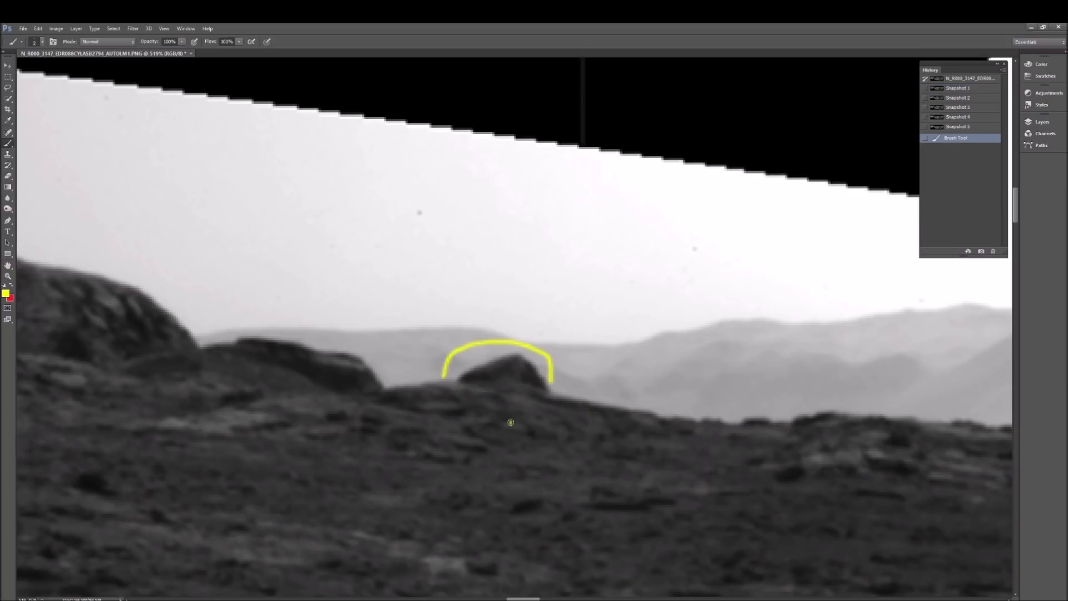
mouse_move(510, 422)
left_mouse_down()
mouse_move(512, 400)
mouse_move(498, 390)
mouse_move(514, 392)
mouse_move(508, 385)
left_mouse_up()
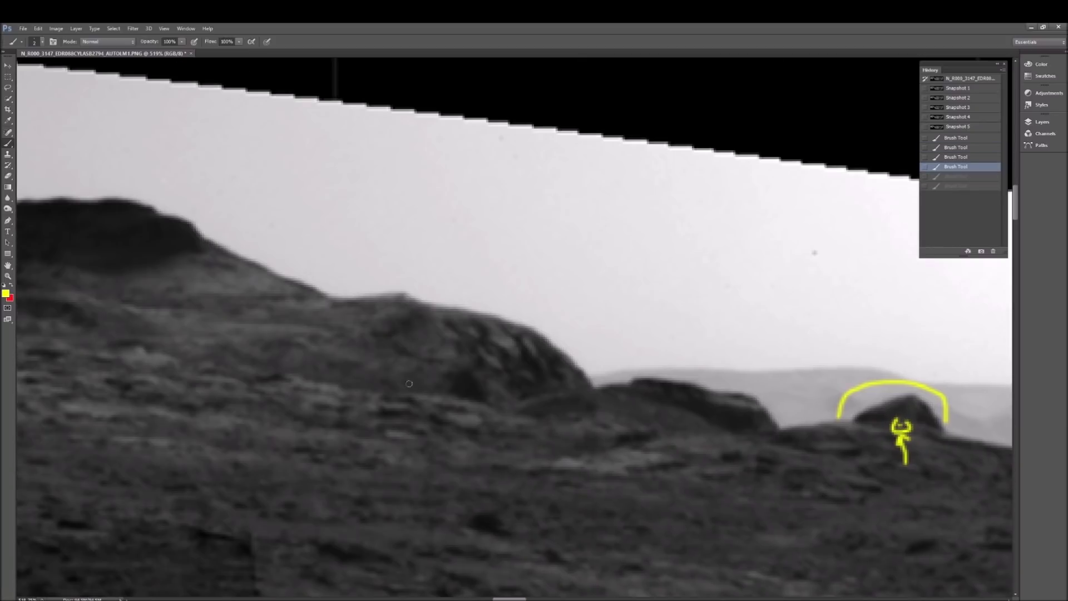
mouse_move(409, 384)
left_mouse_down()
mouse_move(385, 320)
mouse_move(421, 295)
mouse_move(537, 298)
mouse_move(594, 369)
left_mouse_up()
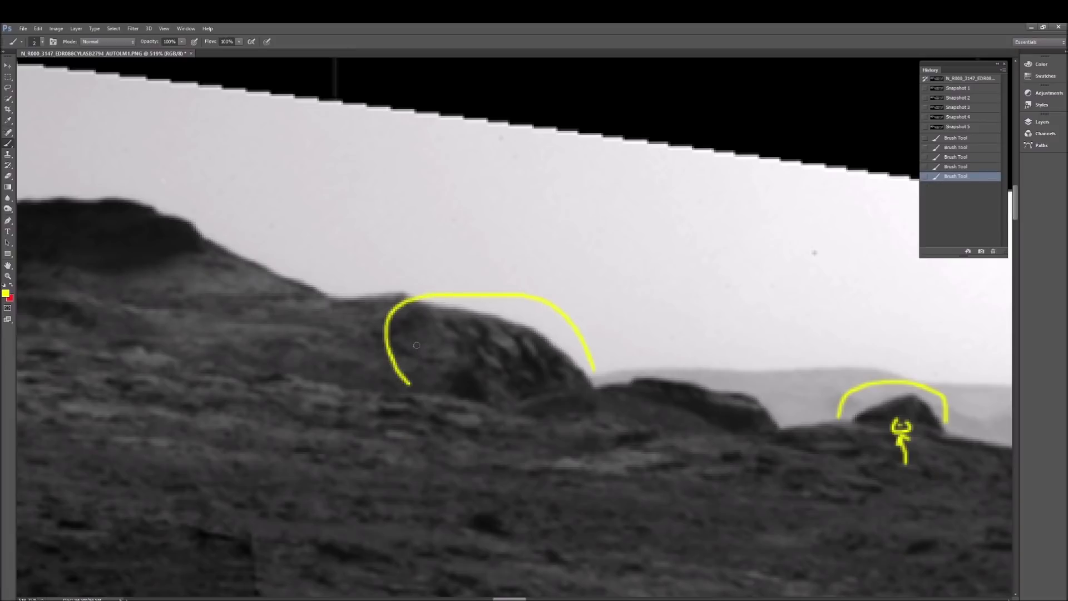
mouse_move(417, 348)
left_mouse_down()
mouse_move(417, 358)
mouse_move(449, 358)
mouse_move(459, 346)
mouse_move(418, 342)
left_mouse_up()
left_click(430, 351)
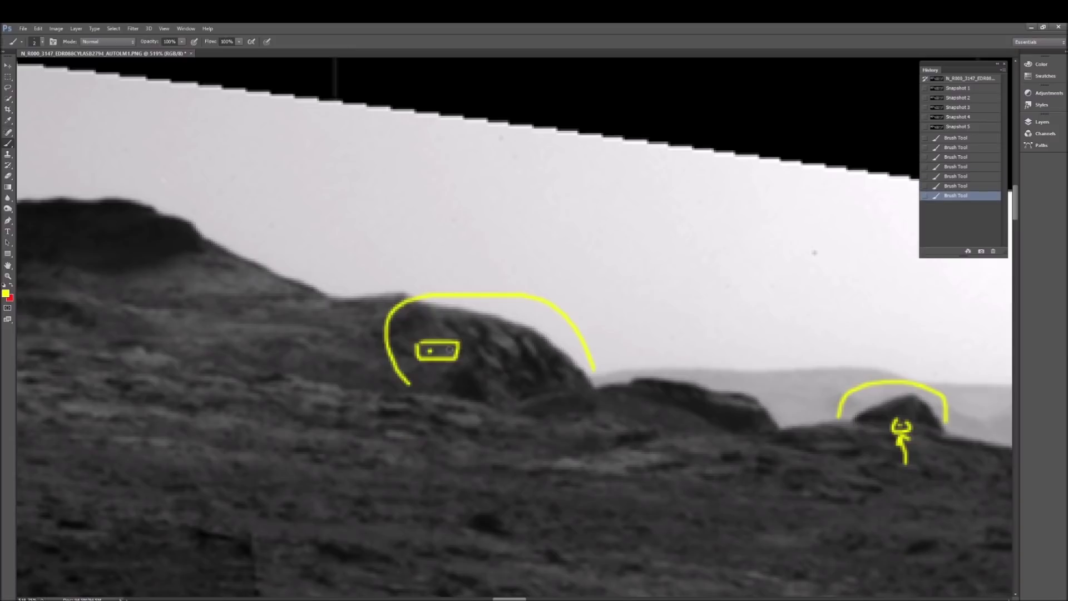
Step: Revert to Snapshot 1, then brush a yellow circle on the rock face and two arrows
left_click(957, 88)
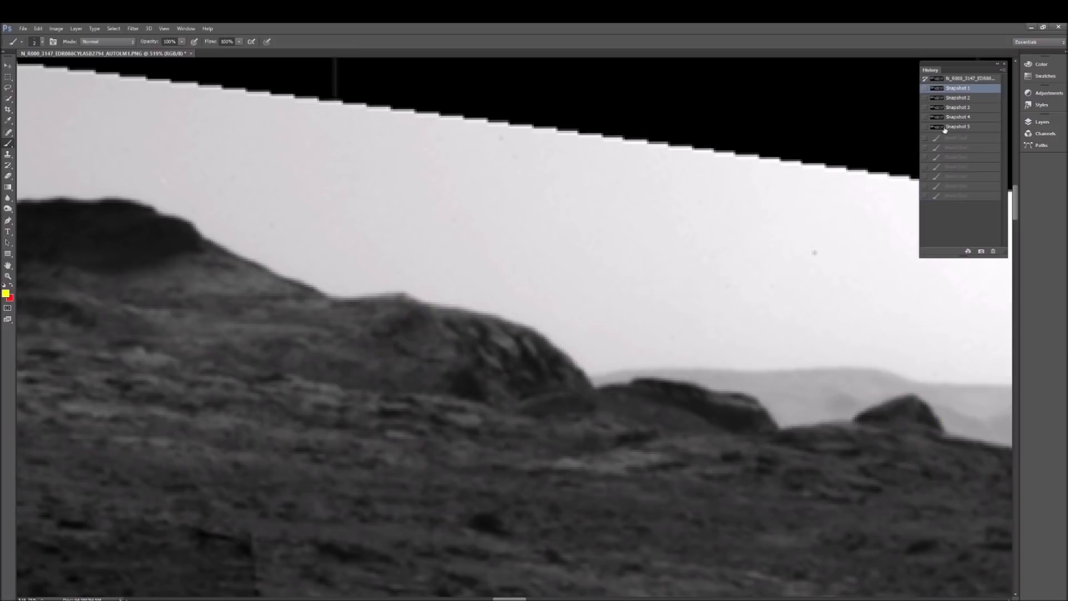
mouse_move(425, 332)
left_mouse_down()
mouse_move(418, 365)
mouse_move(448, 371)
mouse_move(426, 333)
mouse_move(460, 332)
mouse_move(455, 367)
left_mouse_up()
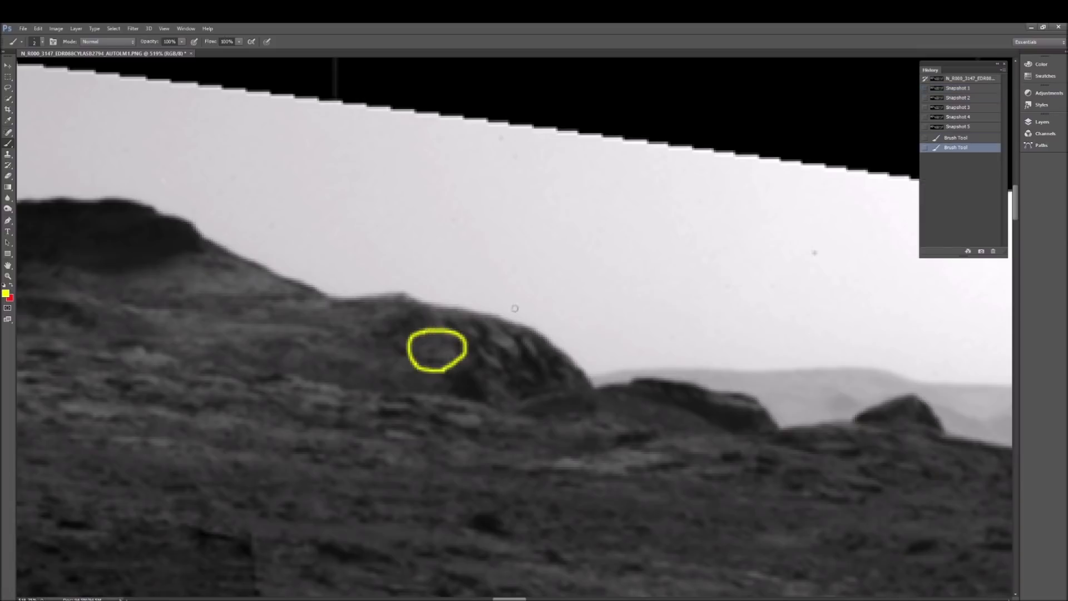
mouse_move(558, 244)
left_mouse_down()
mouse_move(527, 326)
mouse_move(520, 300)
mouse_move(548, 310)
left_mouse_up()
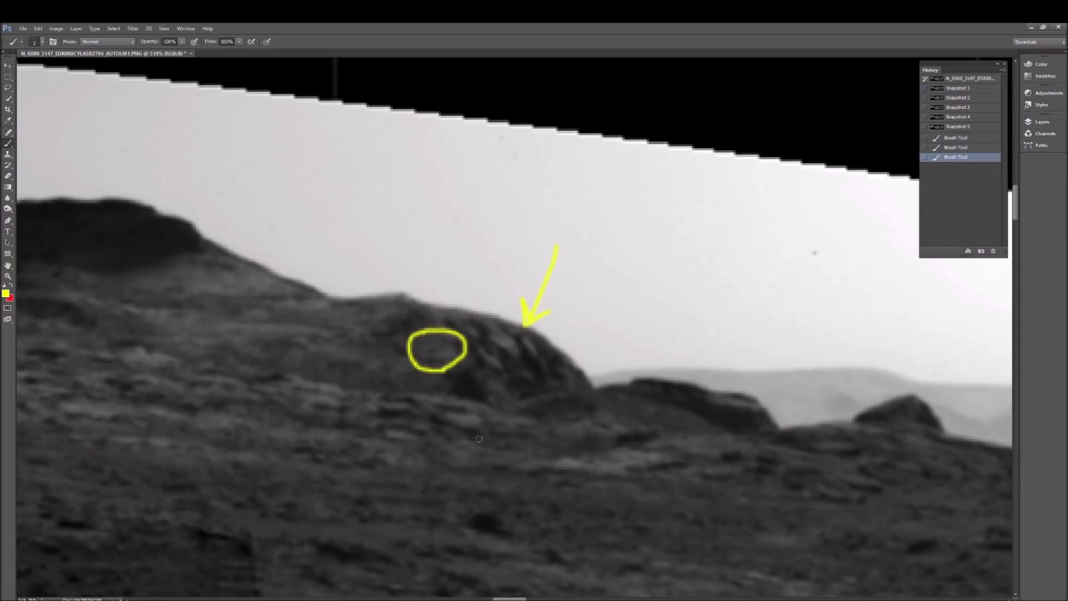
mouse_move(543, 516)
left_mouse_down()
mouse_move(574, 459)
mouse_move(563, 472)
mouse_move(582, 480)
left_mouse_up()
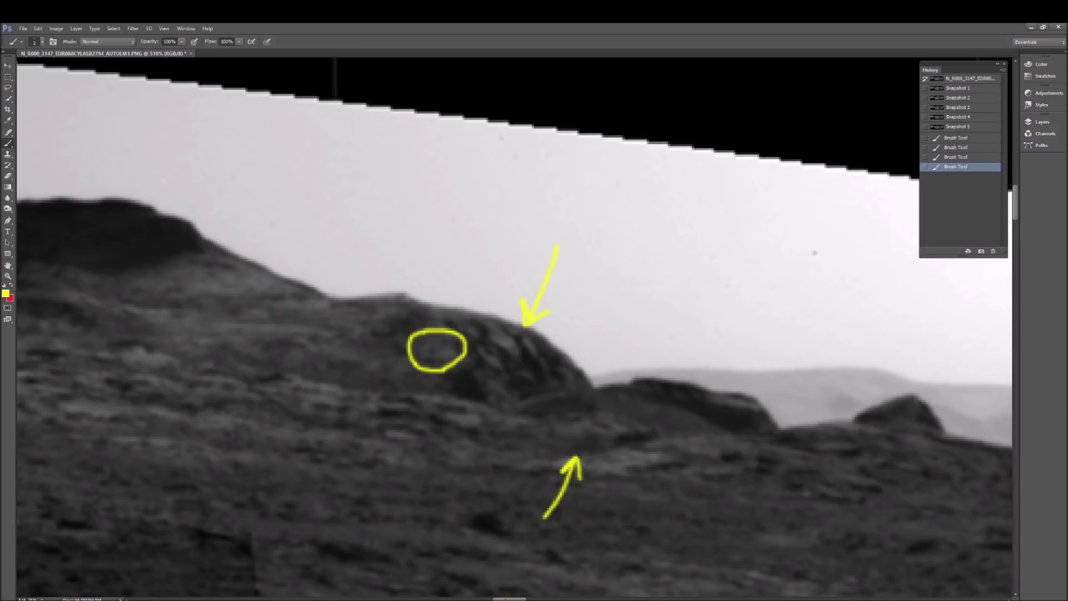
scroll(515, 329, "left", 5)
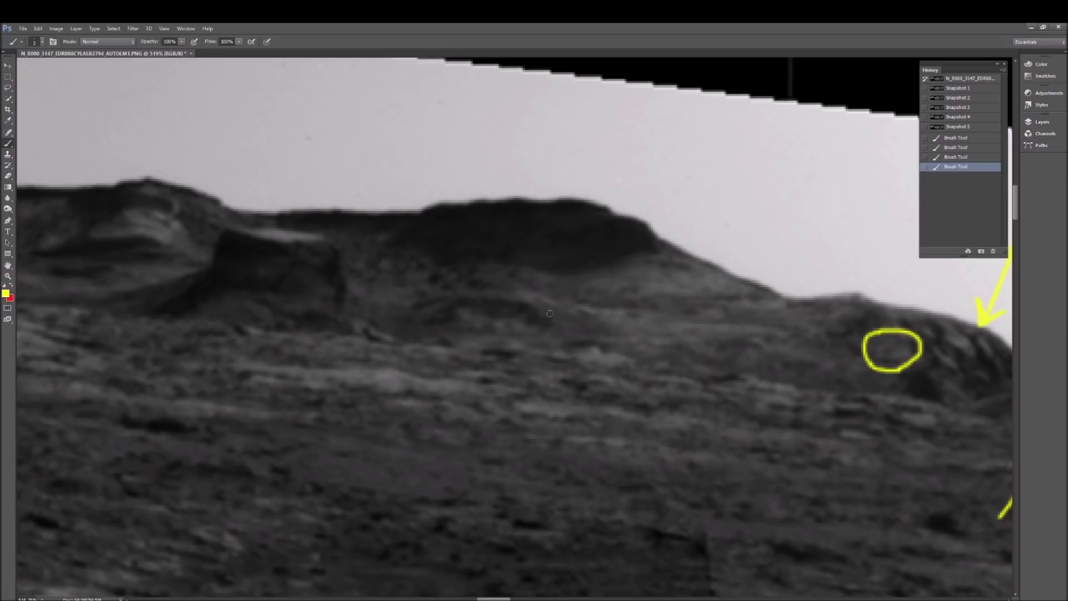
Step: Bracket the ledge with yellow strokes and tick marks, and ring the dark mesa
mouse_move(549, 313)
left_mouse_down()
mouse_move(545, 331)
mouse_move(522, 335)
left_mouse_up()
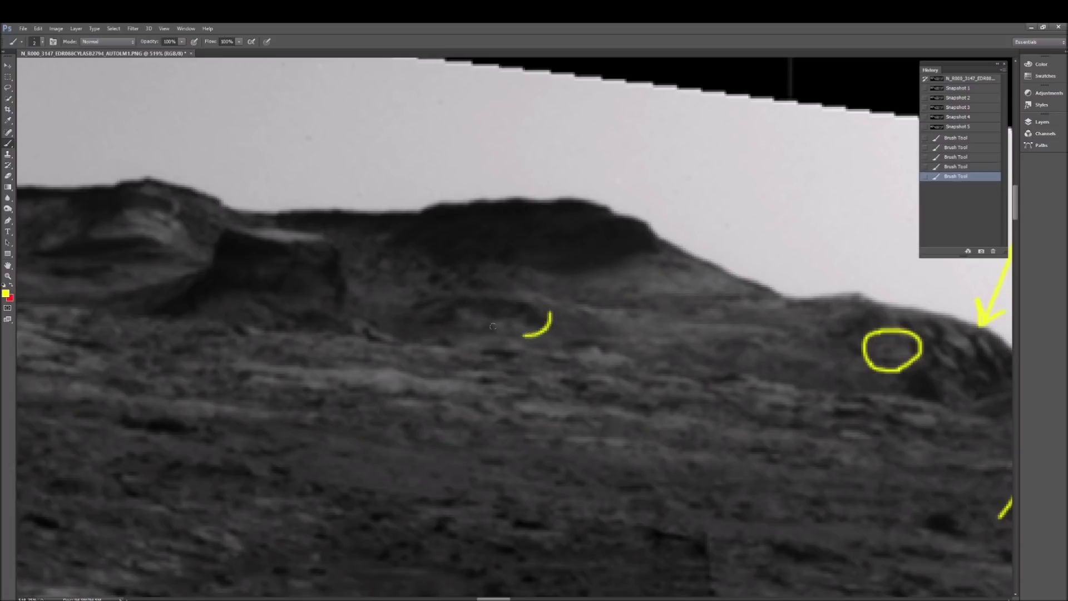
mouse_move(429, 320)
left_mouse_down()
mouse_move(458, 300)
mouse_move(548, 314)
left_mouse_up()
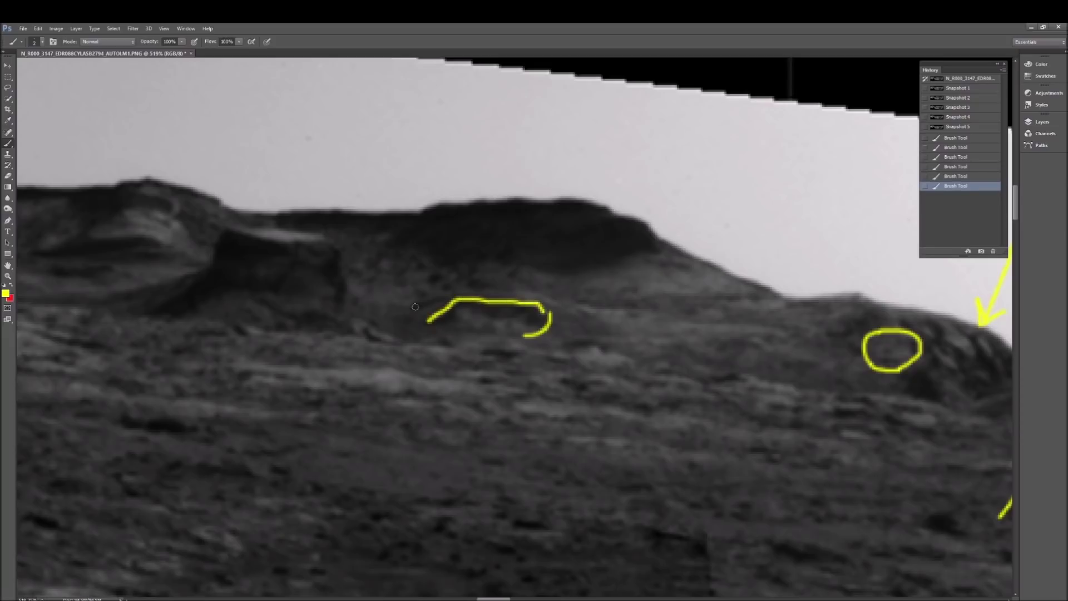
mouse_move(415, 338)
left_mouse_down()
mouse_move(405, 321)
mouse_move(447, 297)
left_mouse_up()
mouse_move(548, 298)
left_mouse_down()
mouse_move(594, 332)
mouse_move(563, 335)
mouse_move(571, 325)
left_mouse_up()
mouse_move(416, 311)
left_mouse_down()
mouse_move(415, 333)
mouse_move(422, 317)
left_mouse_up()
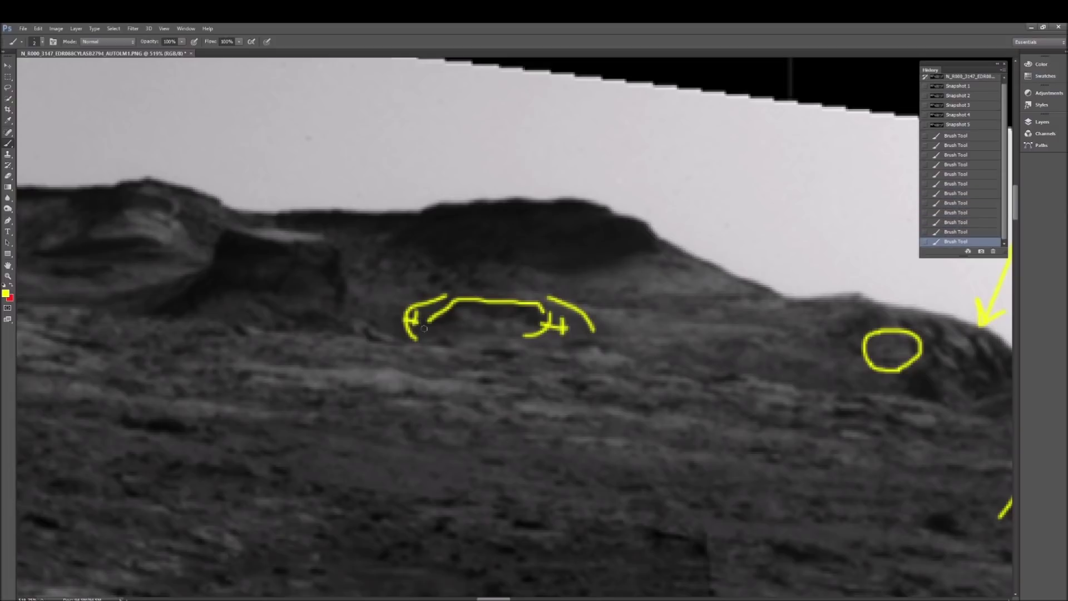
scroll(665, 317, "up", 2)
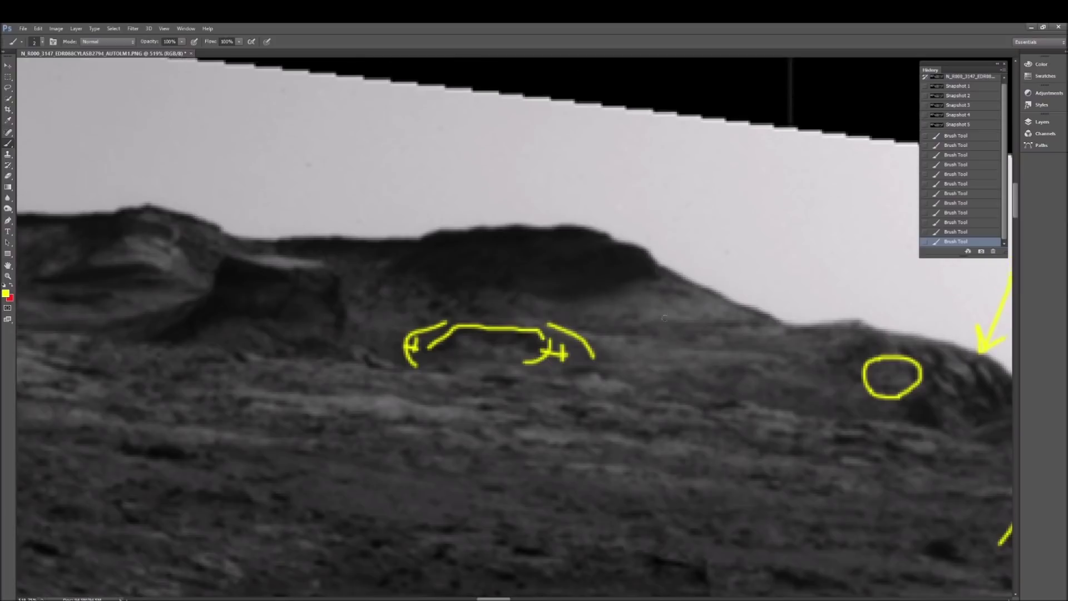
scroll(665, 317, "up", 2)
scroll(665, 318, "up", 1)
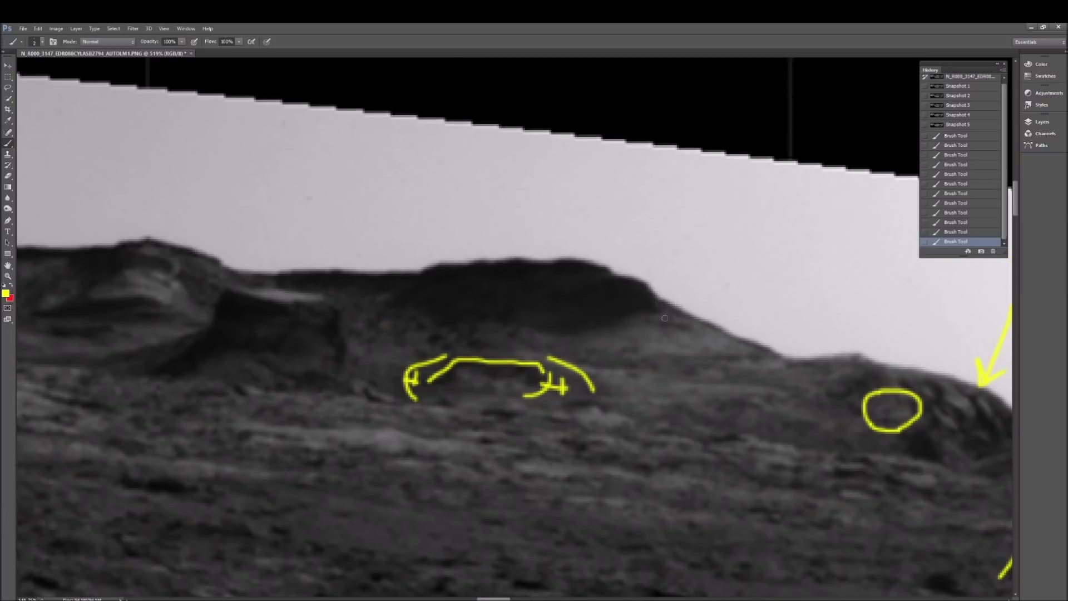
left_click_drag(432, 253, 409, 261)
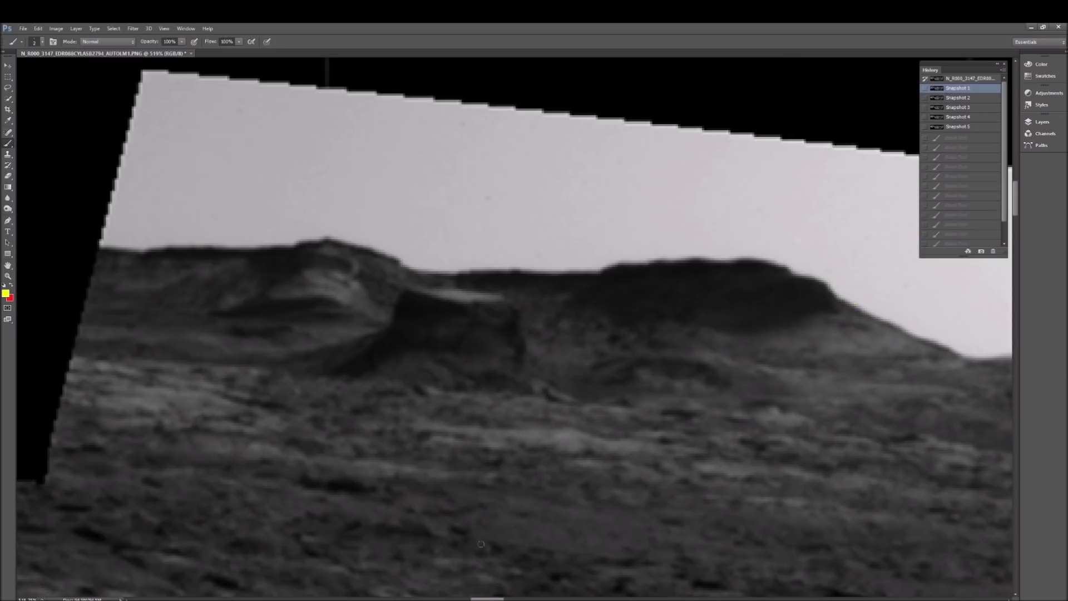
Step: Trace the flat-topped rock's slopes in yellow and add two arrows and hillside marks
mouse_move(336, 366)
left_mouse_down()
mouse_move(412, 296)
mouse_move(402, 289)
left_mouse_up()
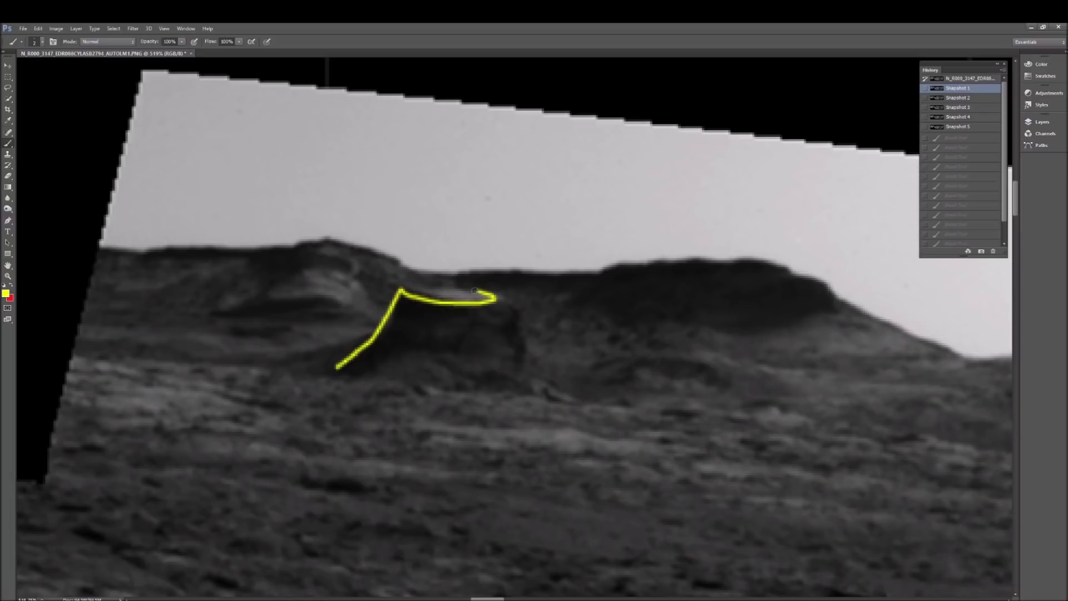
left_click_drag(501, 297, 516, 410)
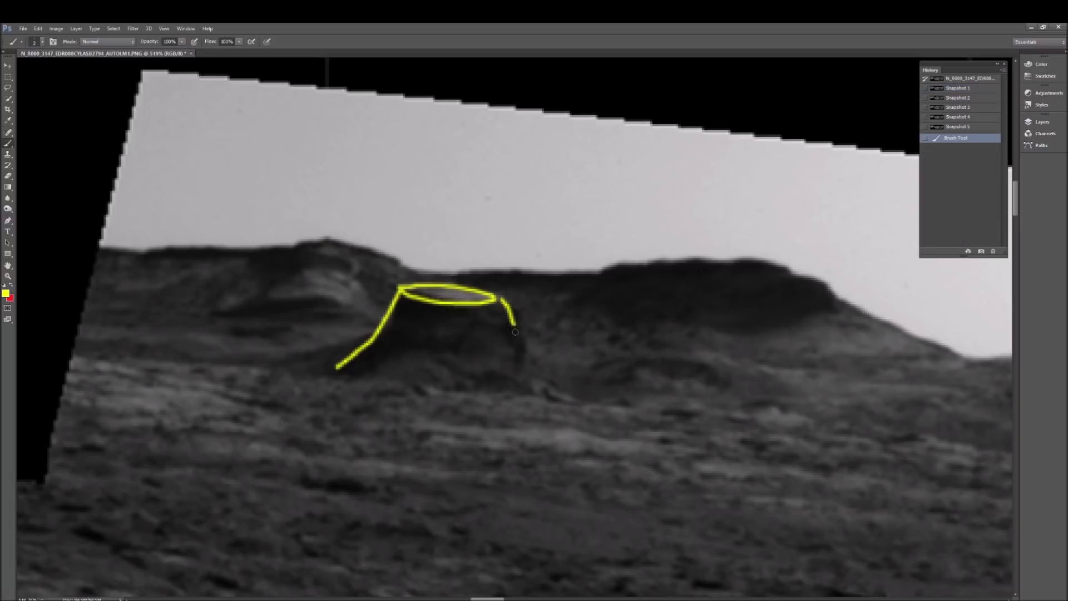
left_click_drag(597, 398, 610, 338)
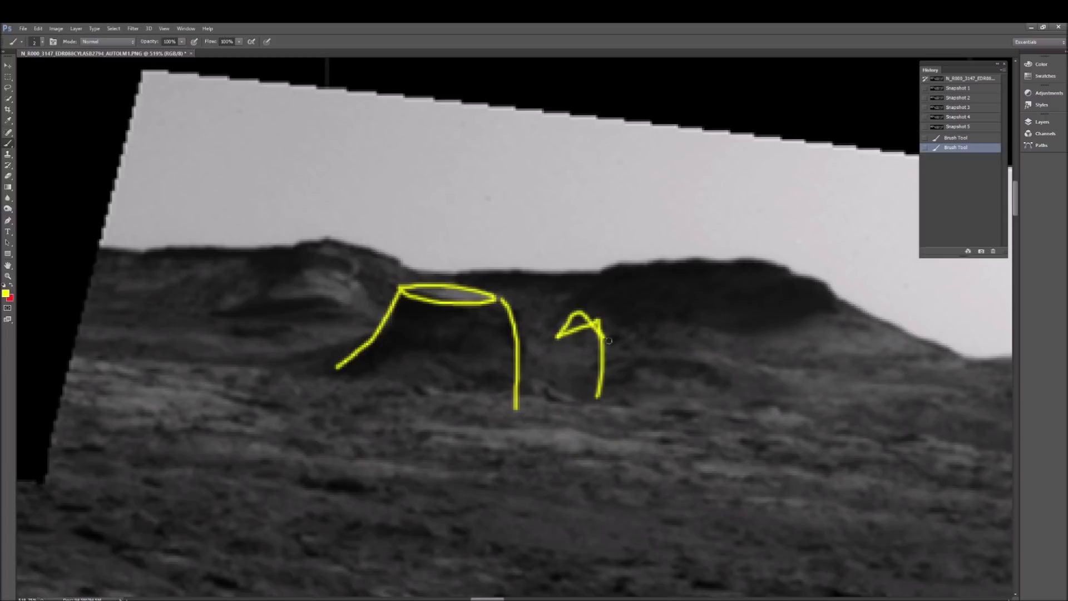
mouse_move(223, 367)
left_mouse_down()
mouse_move(209, 317)
mouse_move(243, 316)
left_mouse_up()
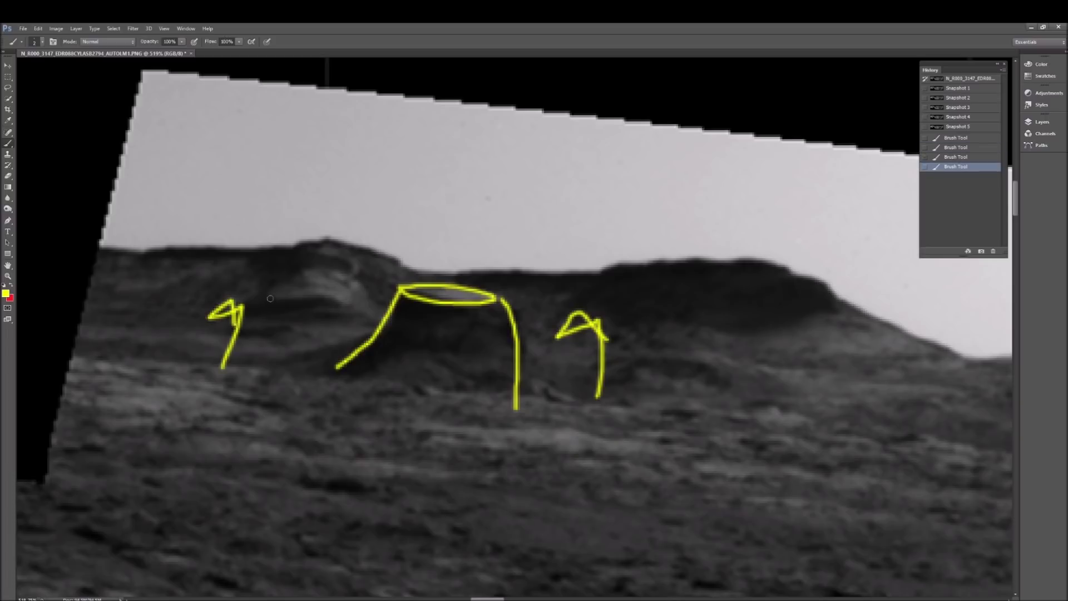
mouse_move(272, 279)
left_mouse_down()
mouse_move(280, 299)
mouse_move(347, 311)
mouse_move(357, 285)
left_mouse_up()
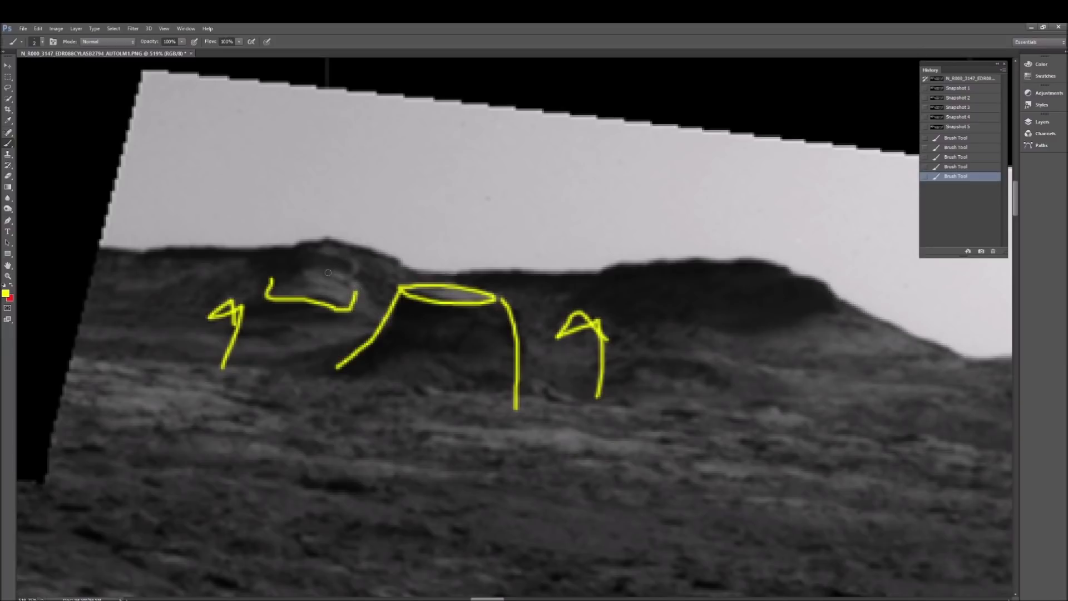
mouse_move(325, 272)
left_mouse_down()
mouse_move(354, 290)
mouse_move(334, 248)
left_mouse_up()
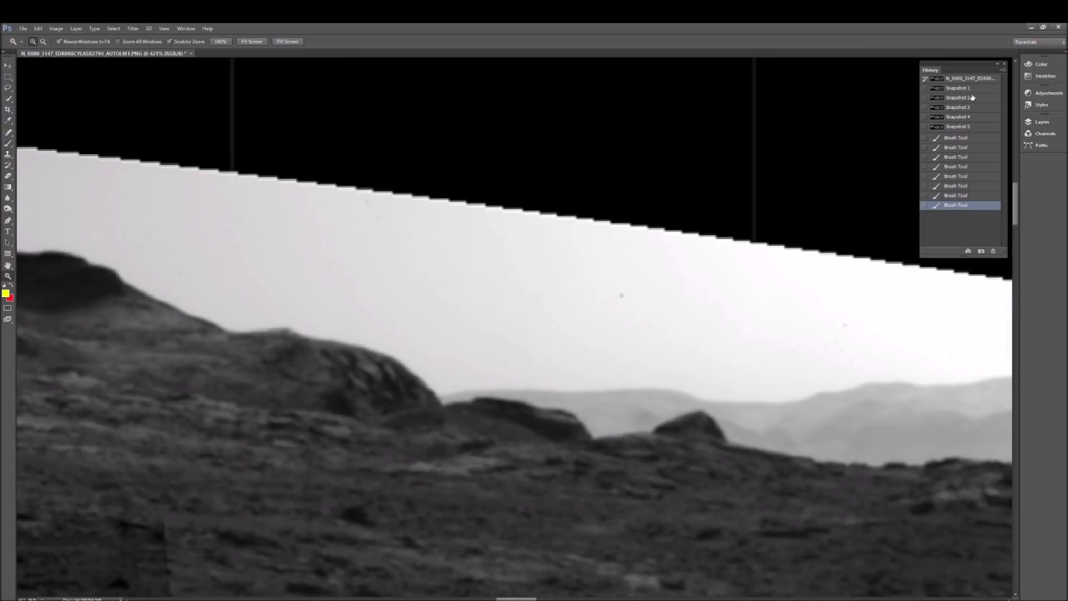
Step: Restore the earlier snapshot, zoom in, and arch a yellow line and arrow over the low rock
left_click(972, 98)
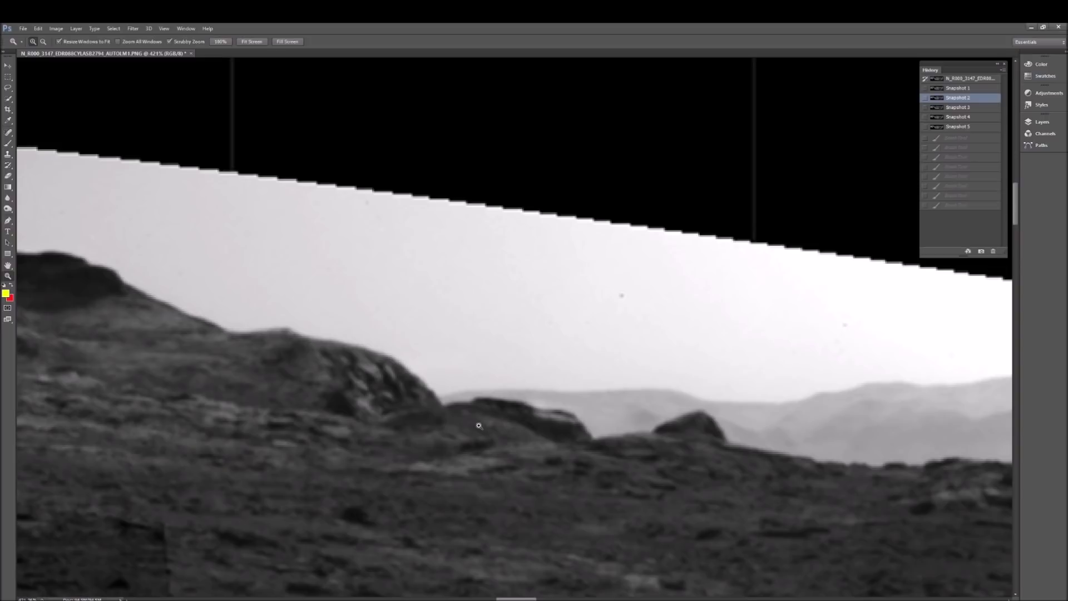
left_click(375, 302)
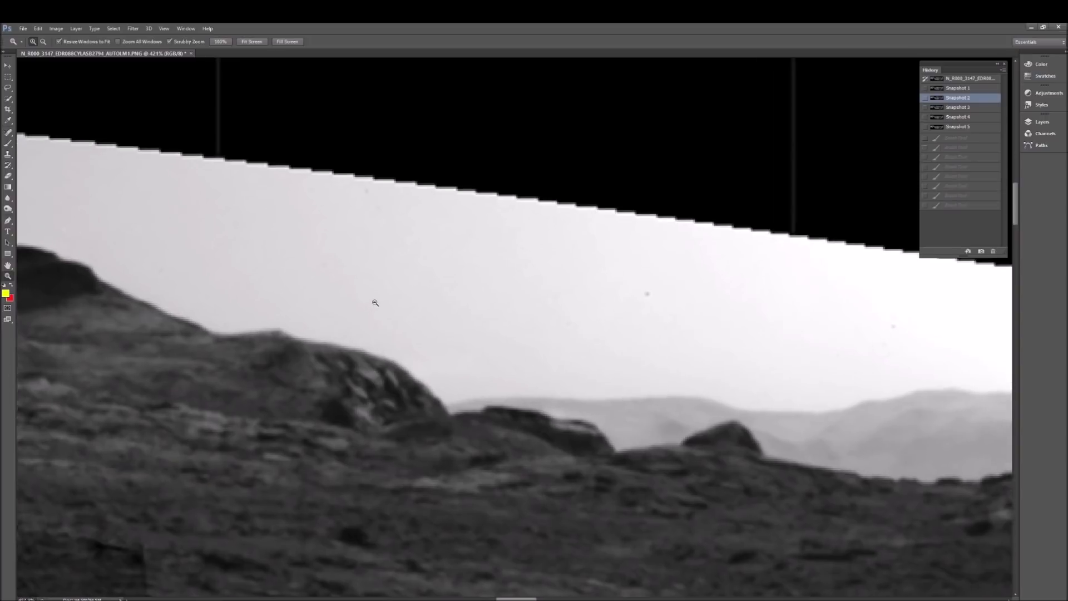
left_click(7, 144)
left_click_drag(469, 407, 639, 448)
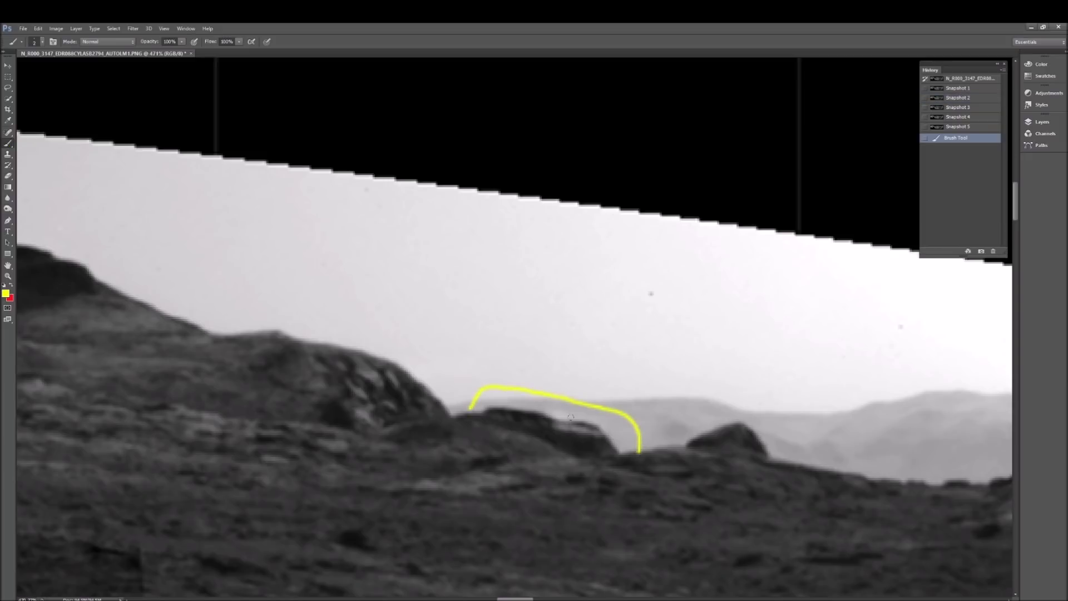
left_click_drag(588, 389, 569, 404)
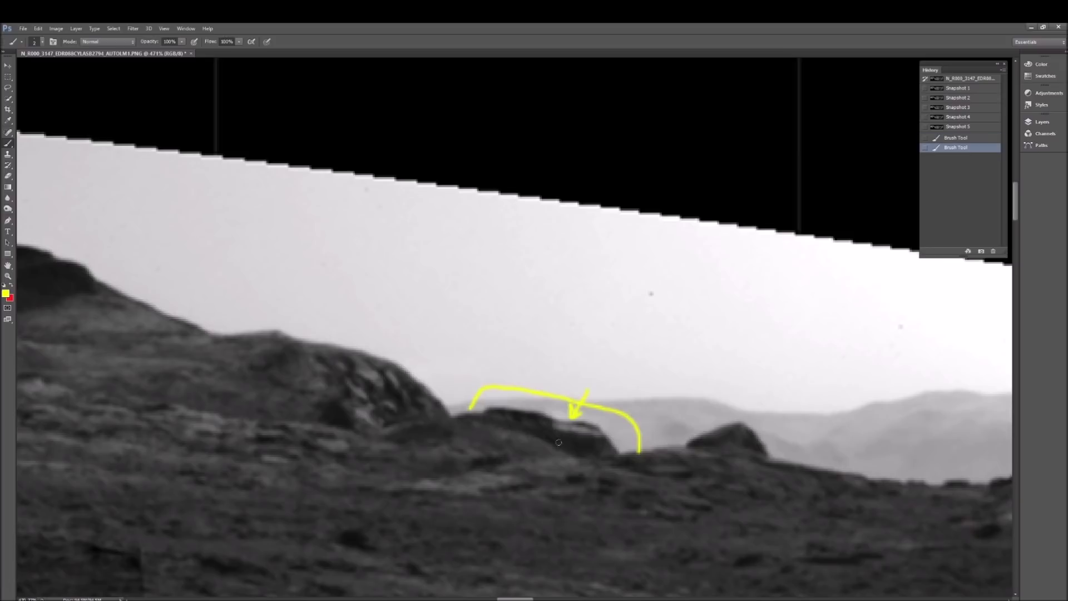
mouse_move(554, 430)
left_mouse_down()
mouse_move(599, 434)
mouse_move(599, 450)
left_mouse_up()
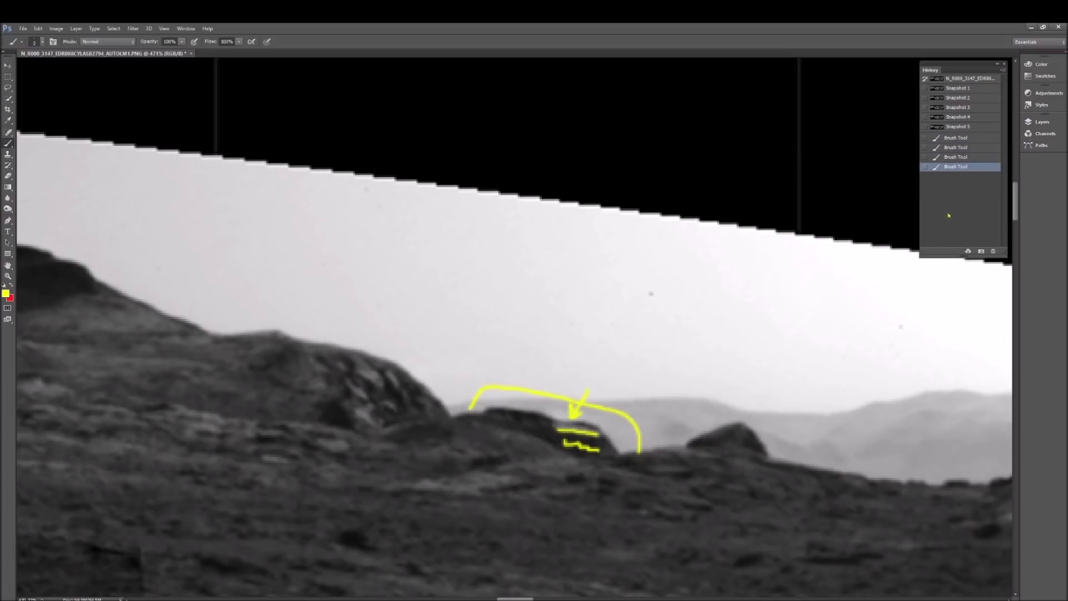
Step: Undo the marks under the arrow, redraw lines and loops, then revert to Snapshot 1
left_click(973, 147)
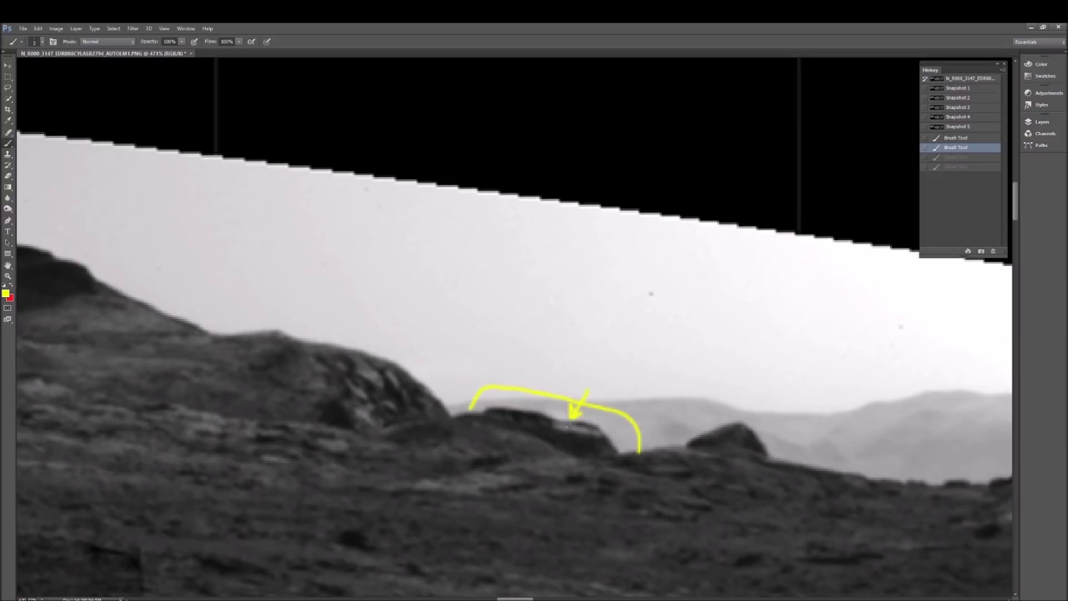
mouse_move(570, 420)
left_mouse_down()
mouse_move(570, 453)
mouse_move(614, 452)
left_mouse_up()
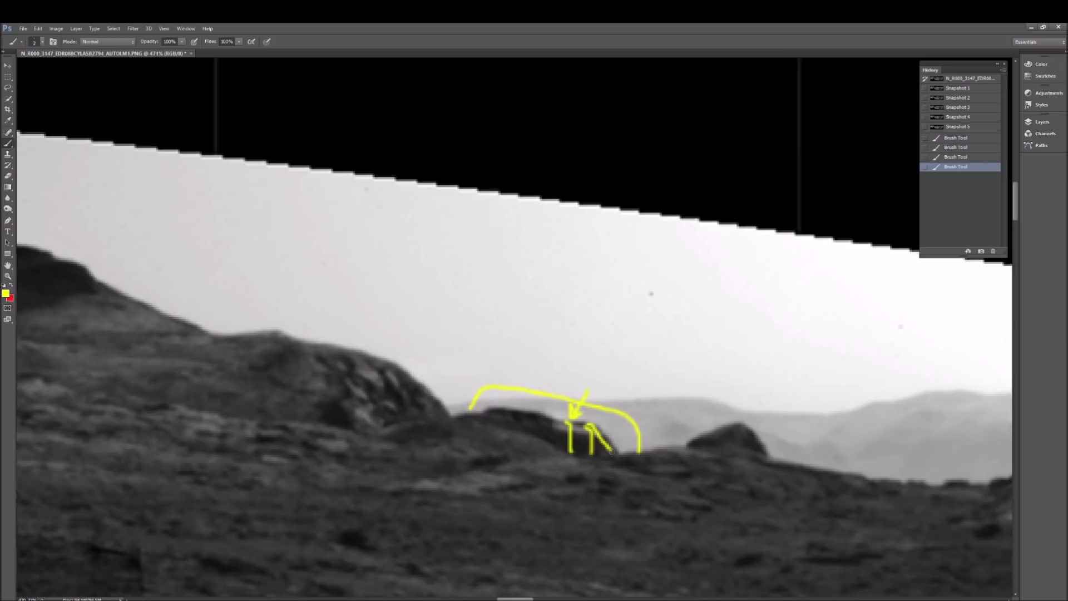
mouse_move(485, 417)
left_mouse_down()
mouse_move(541, 425)
mouse_move(521, 417)
left_mouse_up()
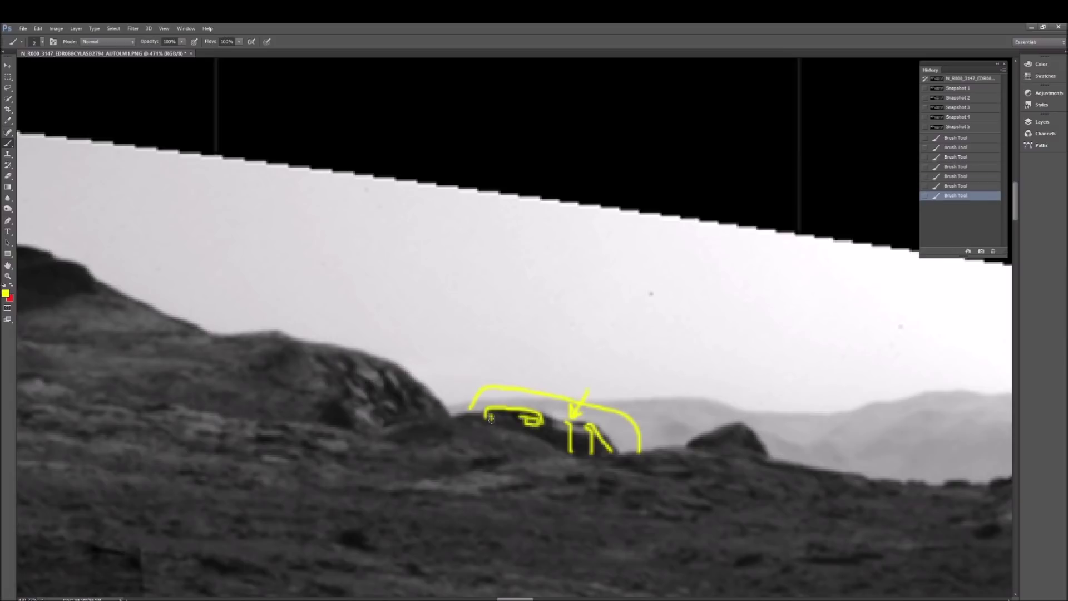
left_click_drag(496, 417, 490, 413)
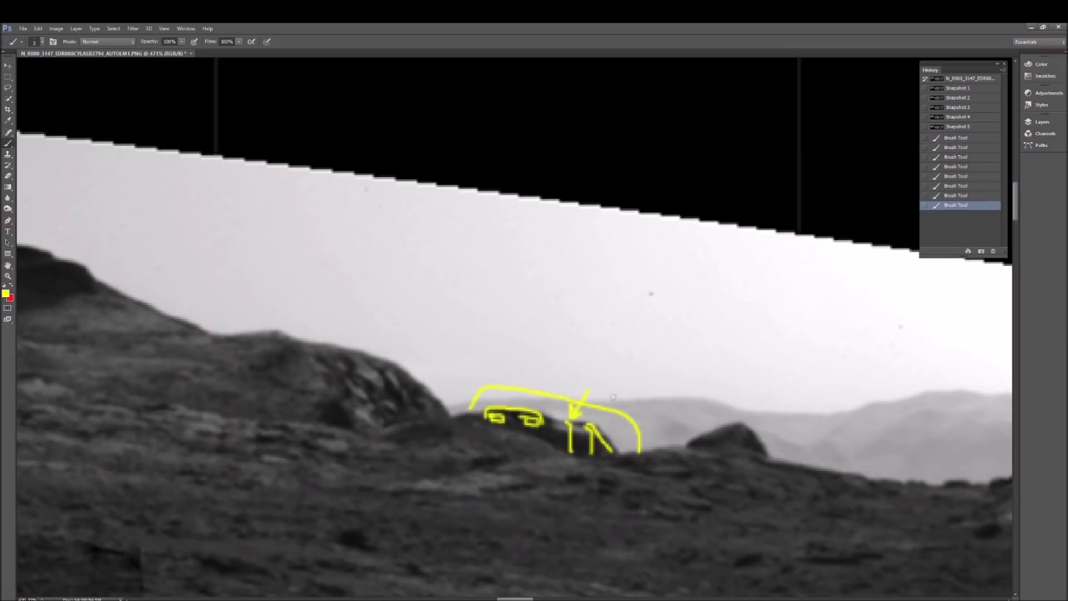
left_click(981, 89)
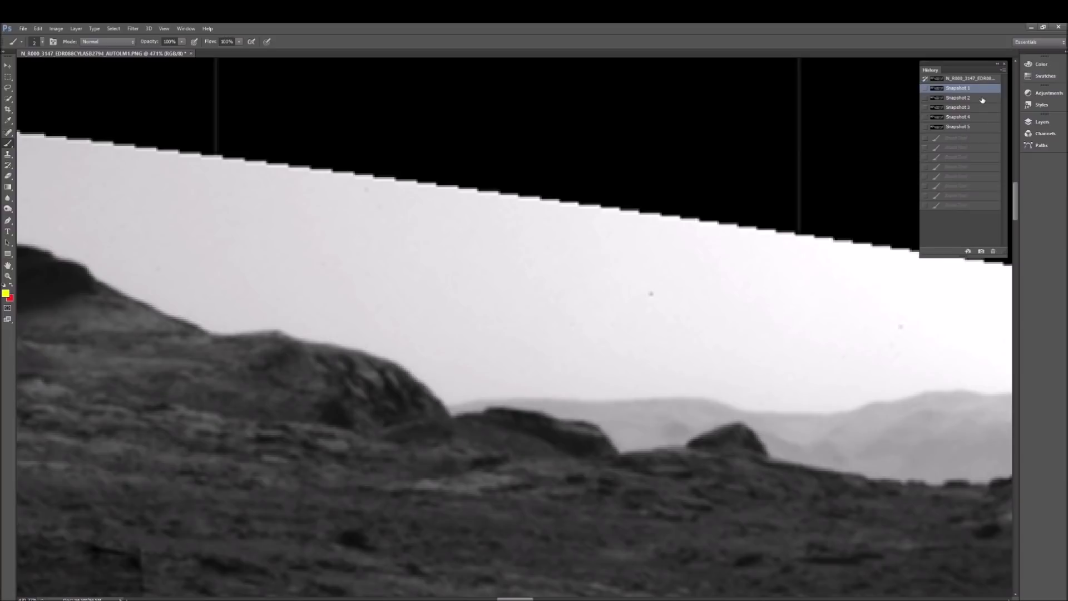
Step: Compare Snapshot 2 with Snapshot 1, keep Snapshot 1, and zoom out to 300%
left_click(972, 97)
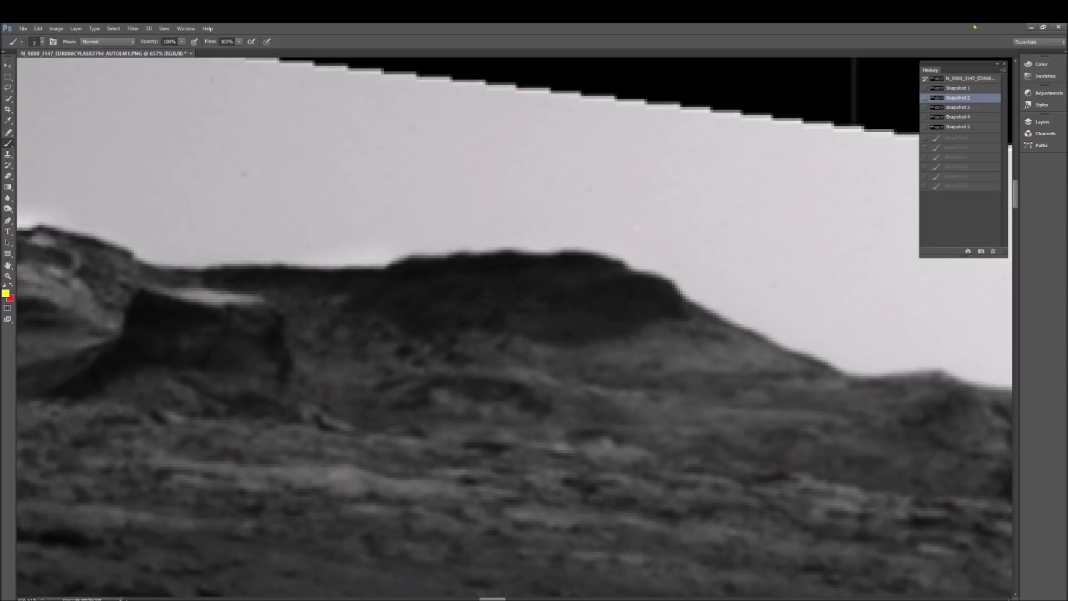
left_click(981, 89)
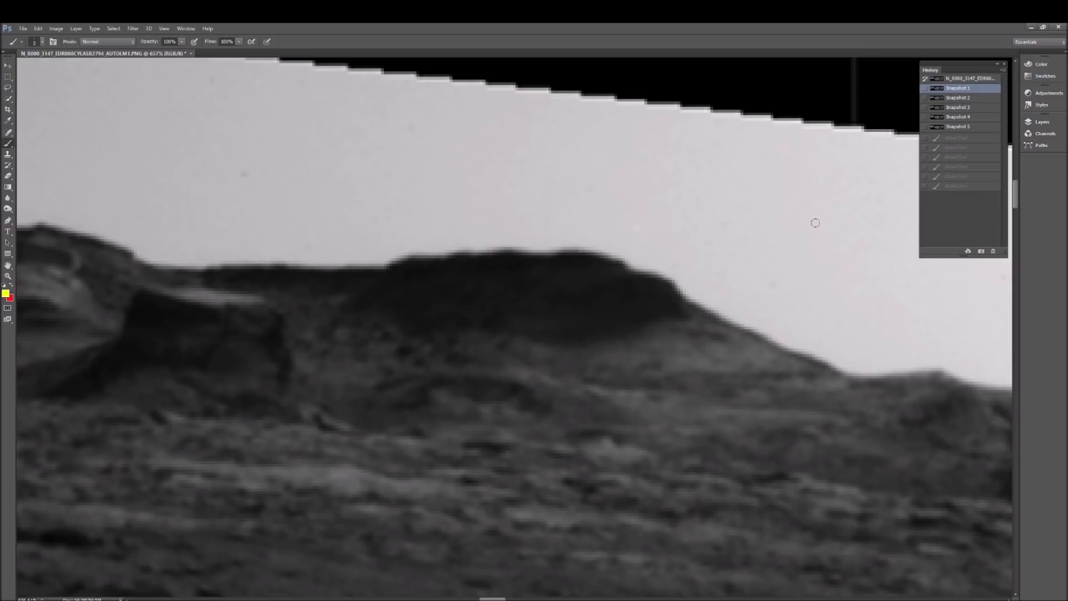
key("ctrl+minus")
key("ctrl+minus")
key("ctrl+minus")
key("ctrl+minus")
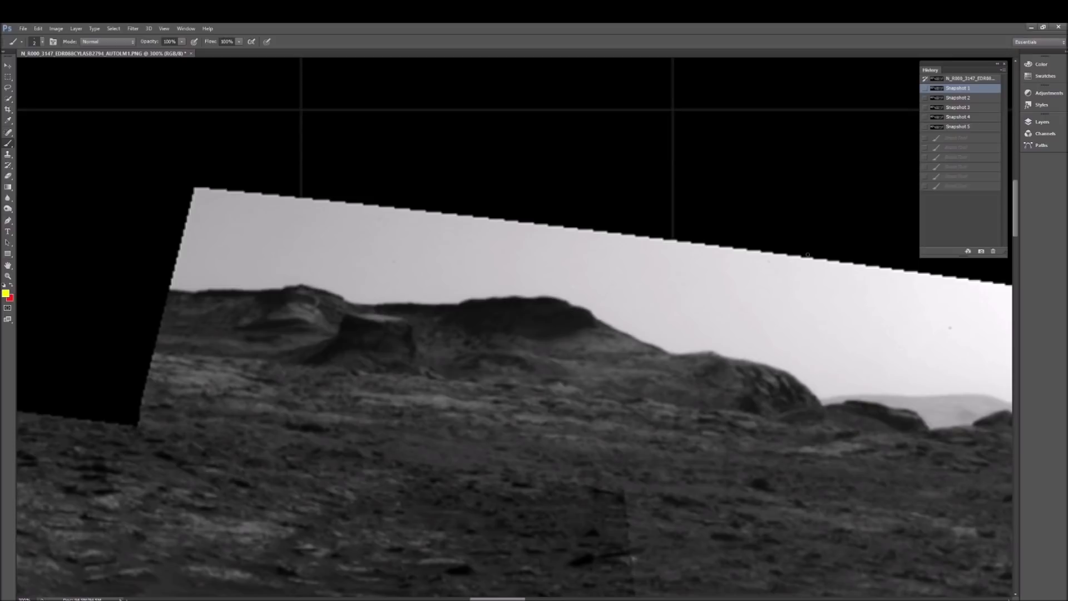
Step: Outline the flat-topped rock, add arrows and horizontal lines, and circle two ridge rocks
mouse_move(310, 362)
left_mouse_down()
mouse_move(372, 311)
mouse_move(346, 313)
mouse_move(417, 365)
mouse_move(444, 338)
mouse_move(456, 355)
left_mouse_up()
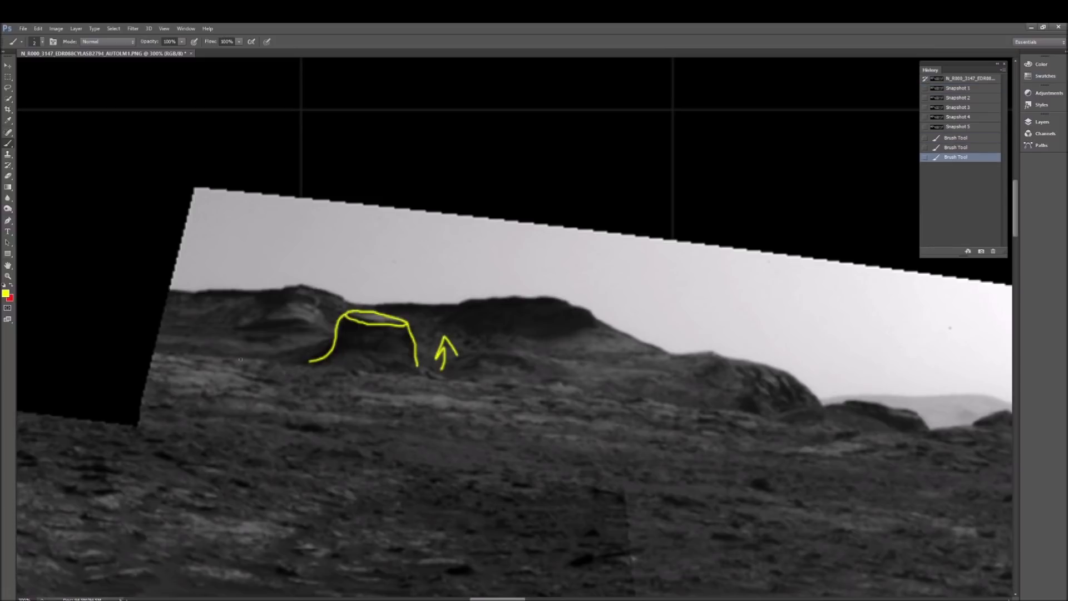
left_click_drag(220, 336, 277, 364)
left_click_drag(437, 331, 578, 339)
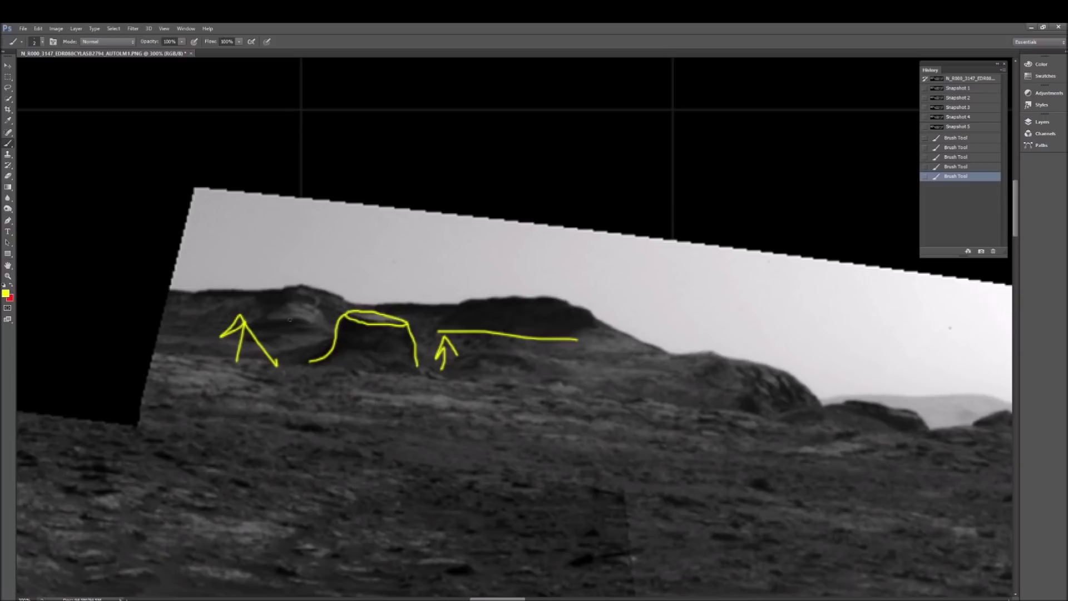
left_click_drag(309, 323, 126, 325)
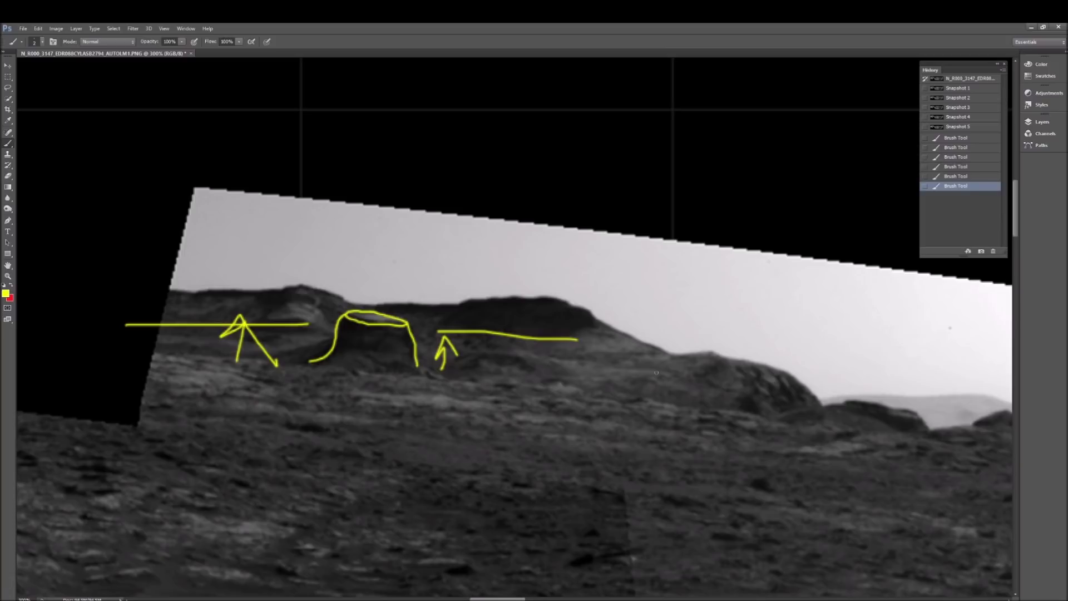
scroll(516, 328, "right", 5)
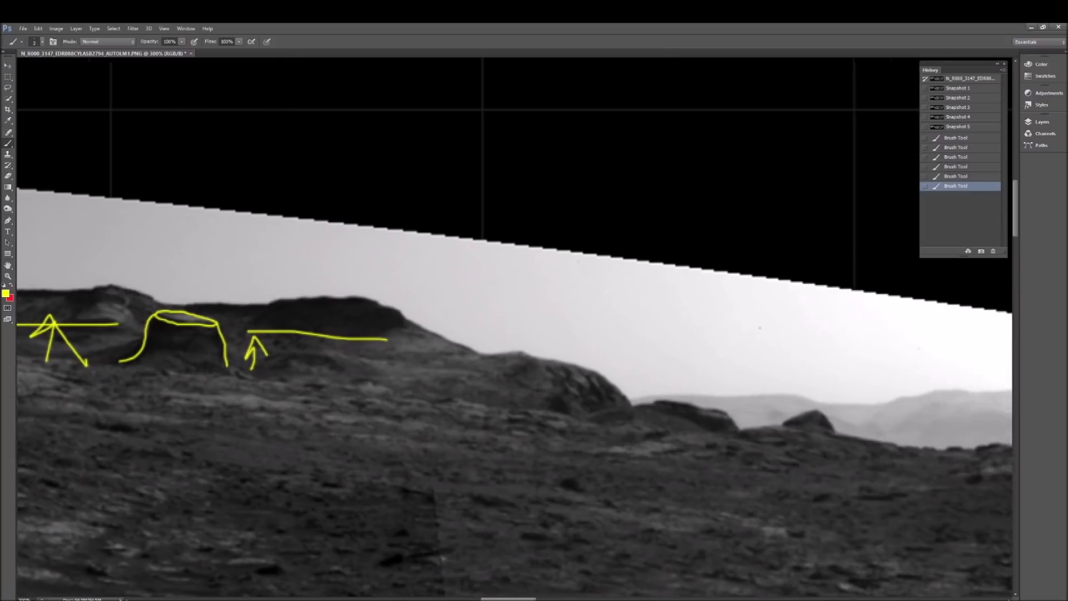
left_click_drag(605, 373, 603, 377)
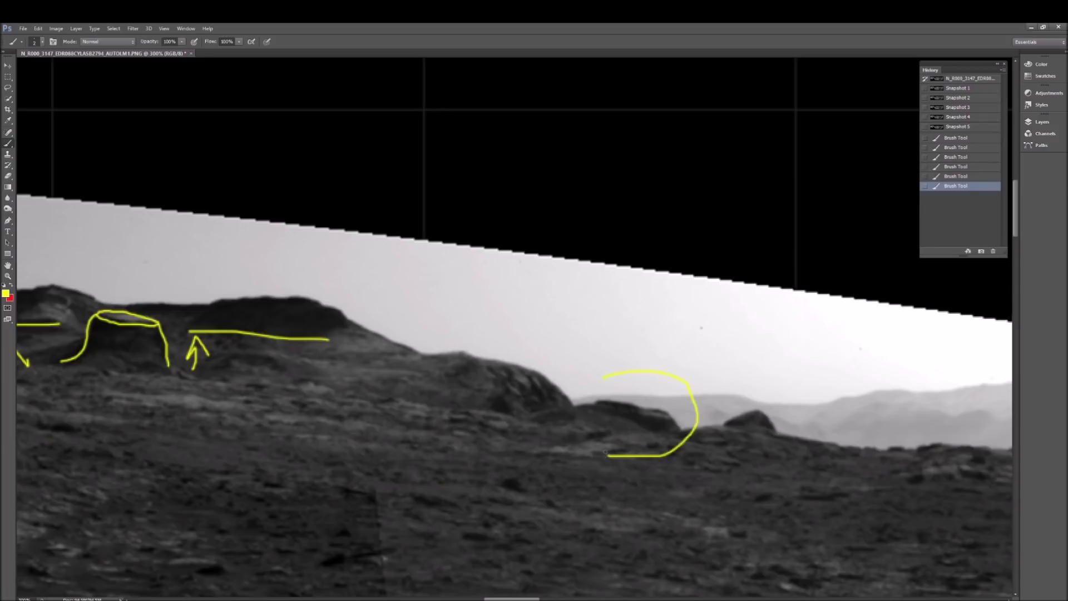
left_click_drag(511, 338, 519, 334)
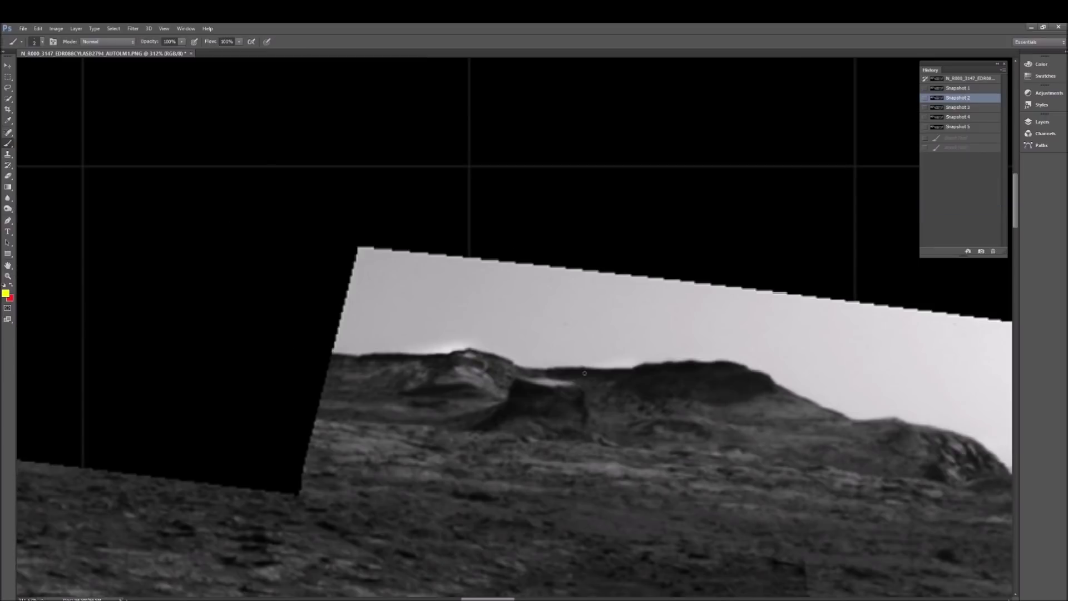
left_click(981, 88)
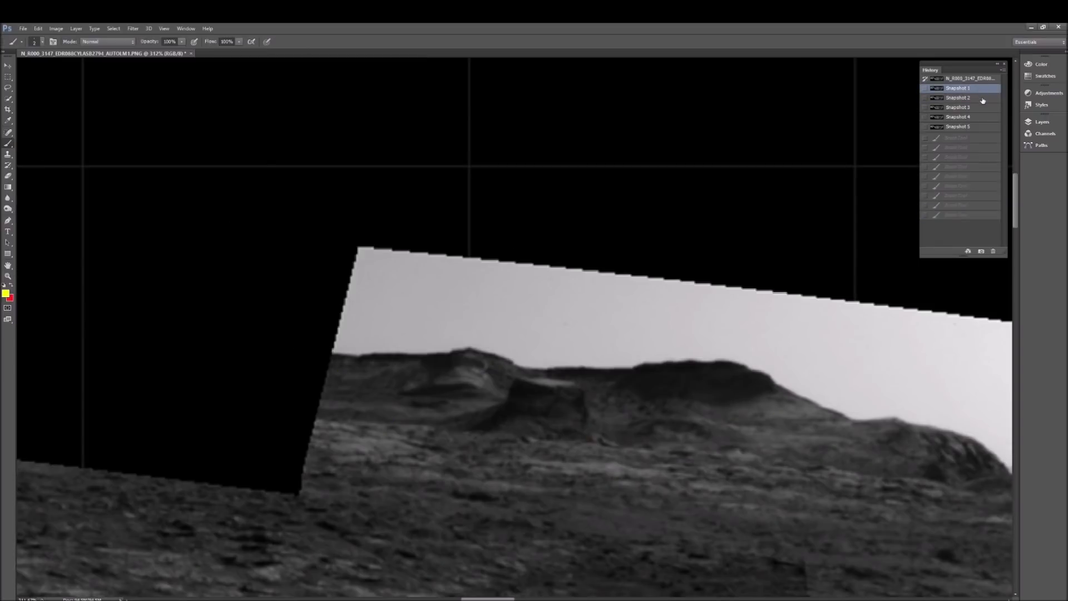
left_click(982, 98)
mouse_move(323, 515)
left_mouse_down()
mouse_move(360, 419)
mouse_move(368, 438)
left_mouse_up()
left_click(966, 98)
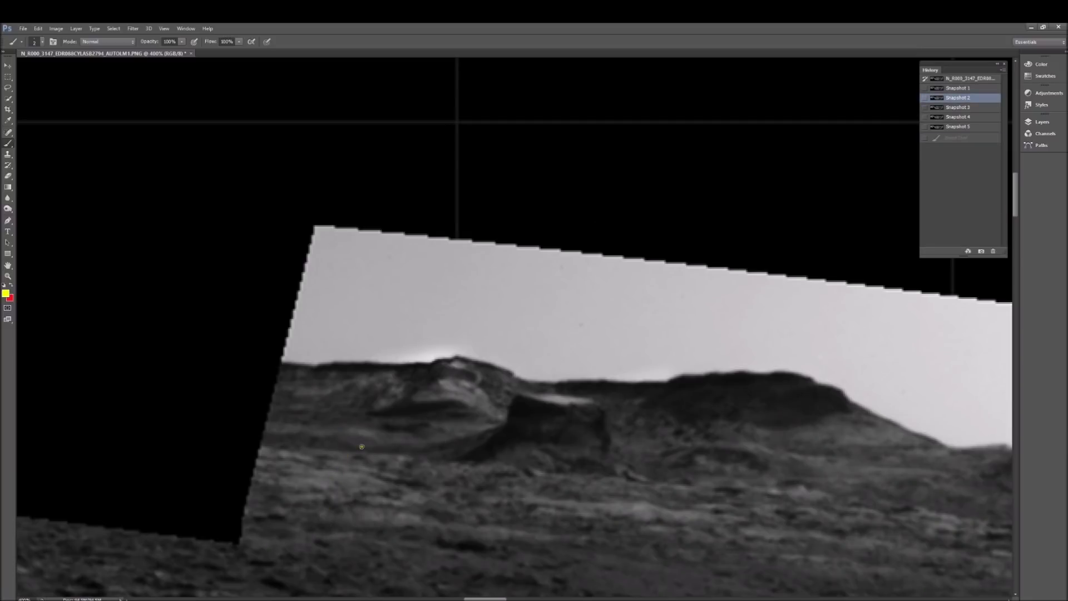
left_click_drag(361, 446, 500, 428)
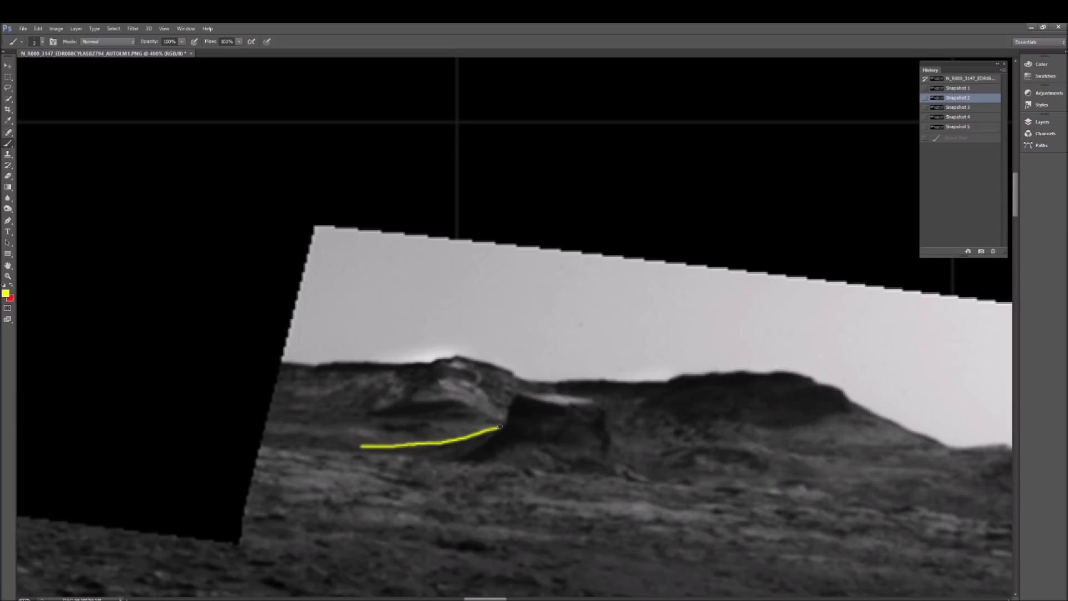
left_click_drag(505, 425, 451, 461)
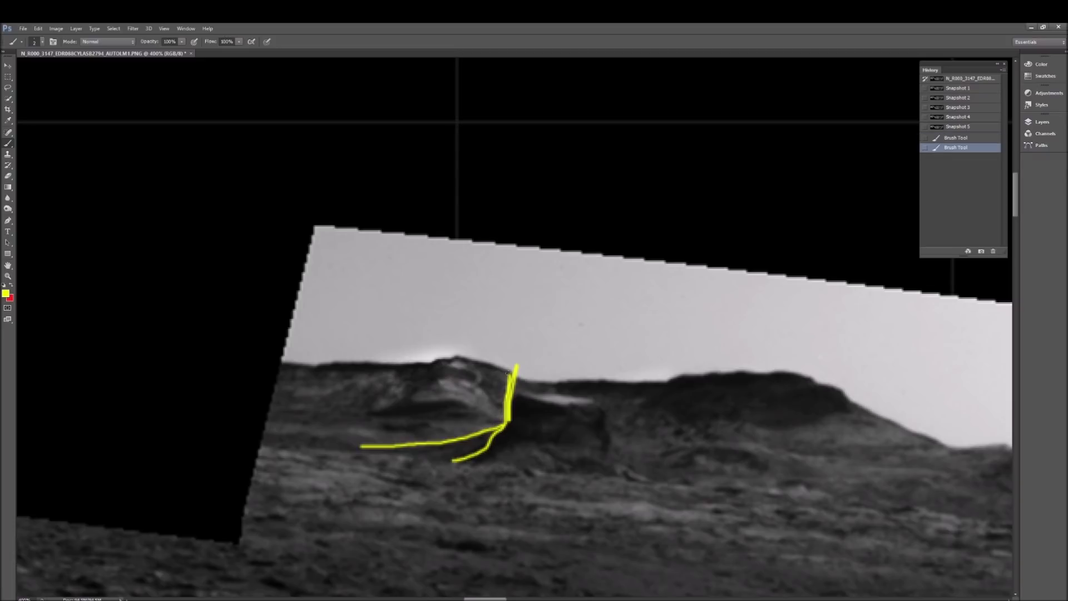
mouse_move(510, 369)
left_mouse_down()
mouse_move(483, 359)
mouse_move(262, 360)
left_mouse_up()
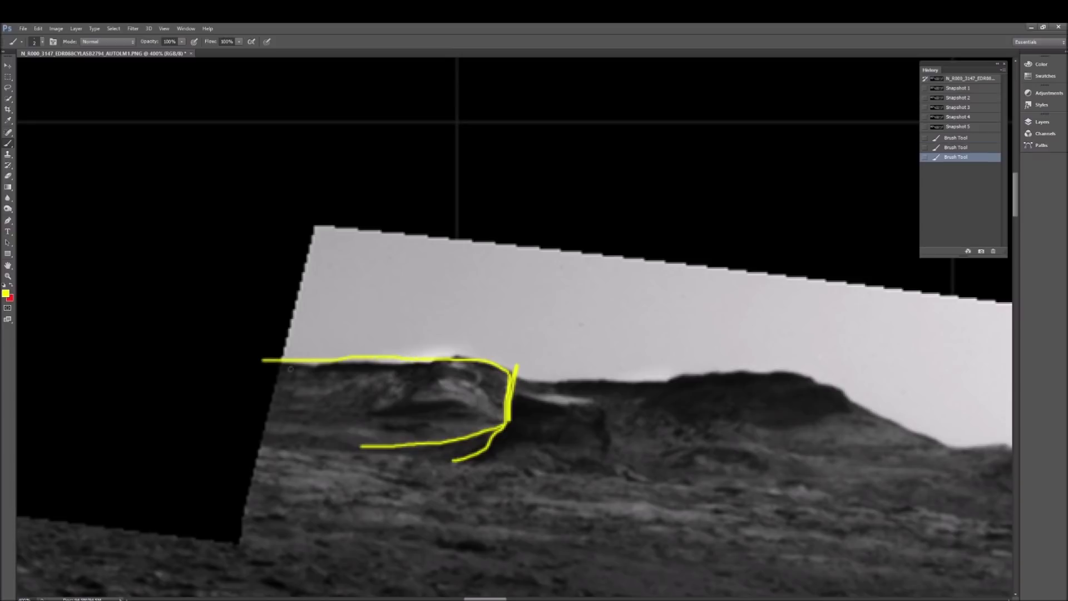
mouse_move(576, 332)
left_mouse_down()
mouse_move(532, 339)
mouse_move(564, 392)
mouse_move(548, 406)
mouse_move(551, 423)
mouse_move(573, 412)
left_mouse_up()
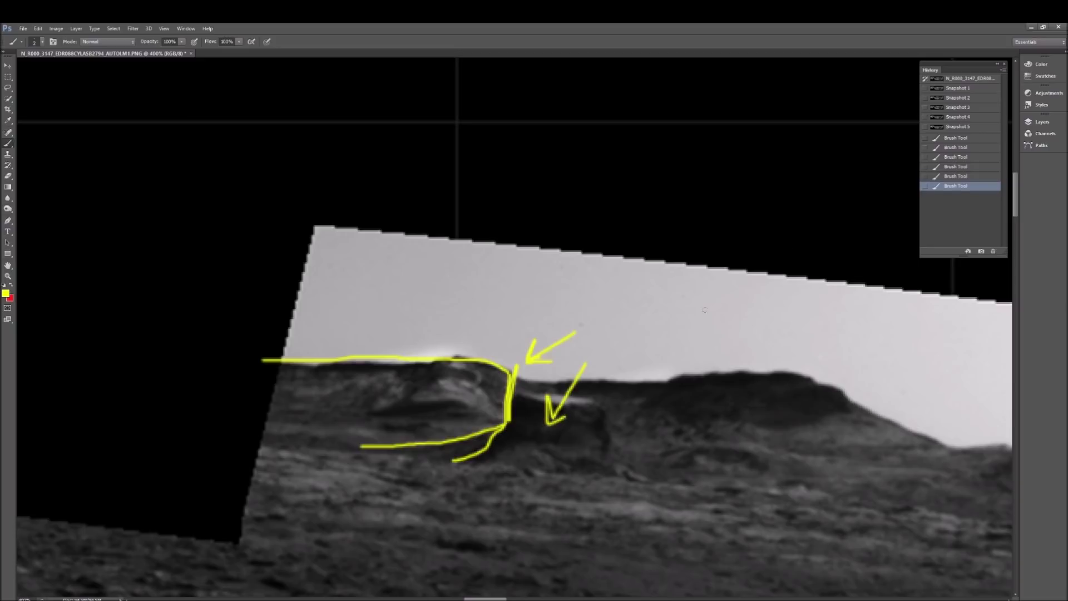
left_click(982, 99)
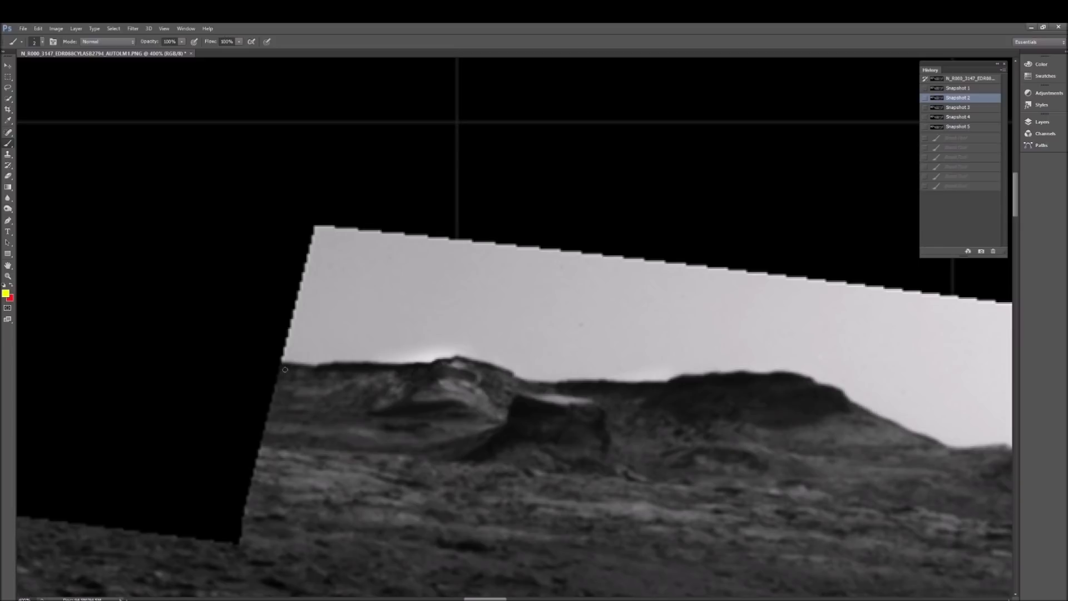
mouse_move(285, 368)
left_mouse_down()
mouse_move(455, 357)
mouse_move(518, 372)
mouse_move(506, 423)
mouse_move(361, 448)
left_mouse_up()
mouse_move(506, 424)
left_mouse_down()
mouse_move(476, 453)
mouse_move(449, 457)
left_mouse_up()
left_click(439, 447)
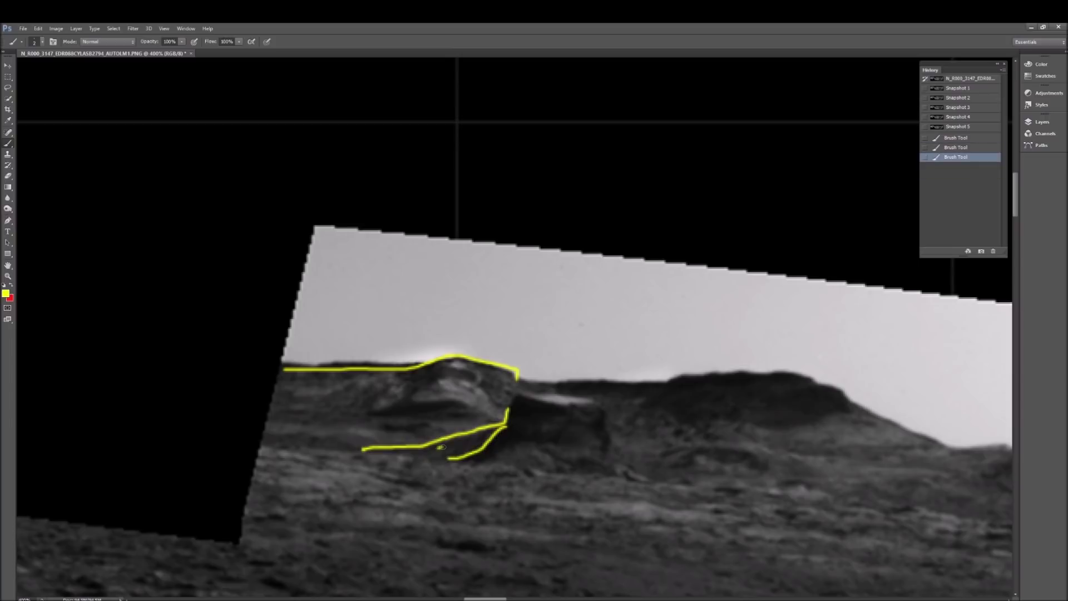
left_click(462, 441)
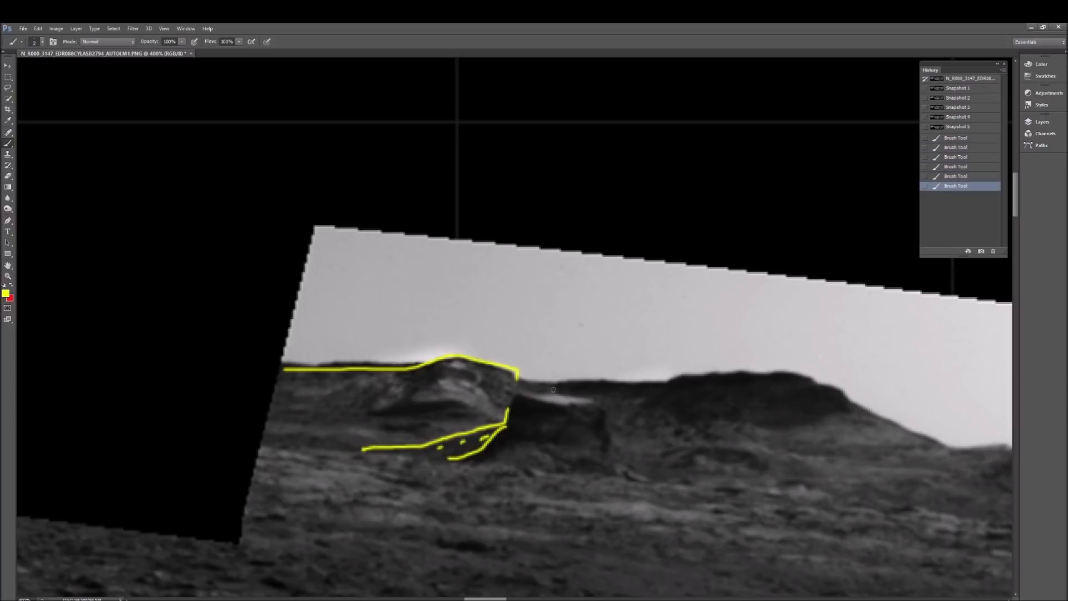
left_click(989, 100)
key("ctrl+plus")
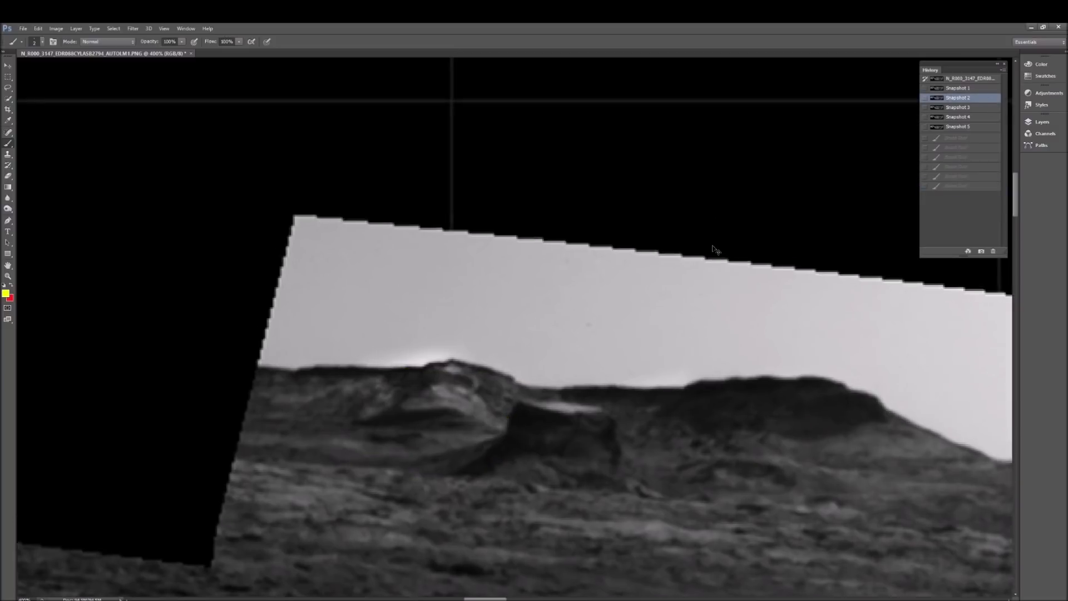
key("ctrl+plus")
mouse_move(500, 422)
left_mouse_down()
mouse_move(516, 434)
mouse_move(447, 389)
left_mouse_up()
left_click(448, 388)
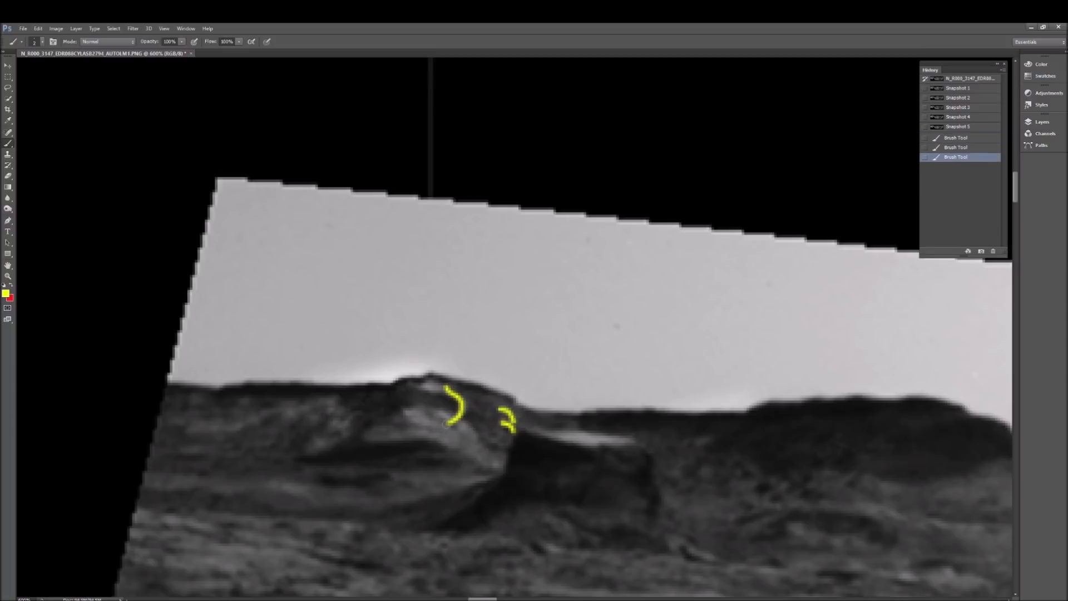
left_click(437, 417)
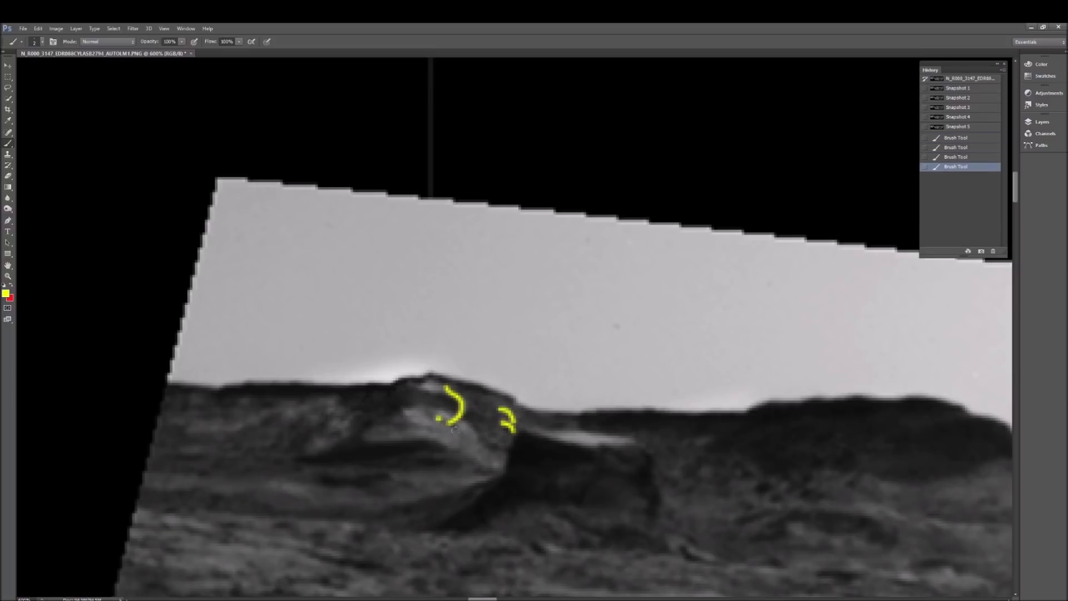
left_click(457, 428)
left_click(431, 413)
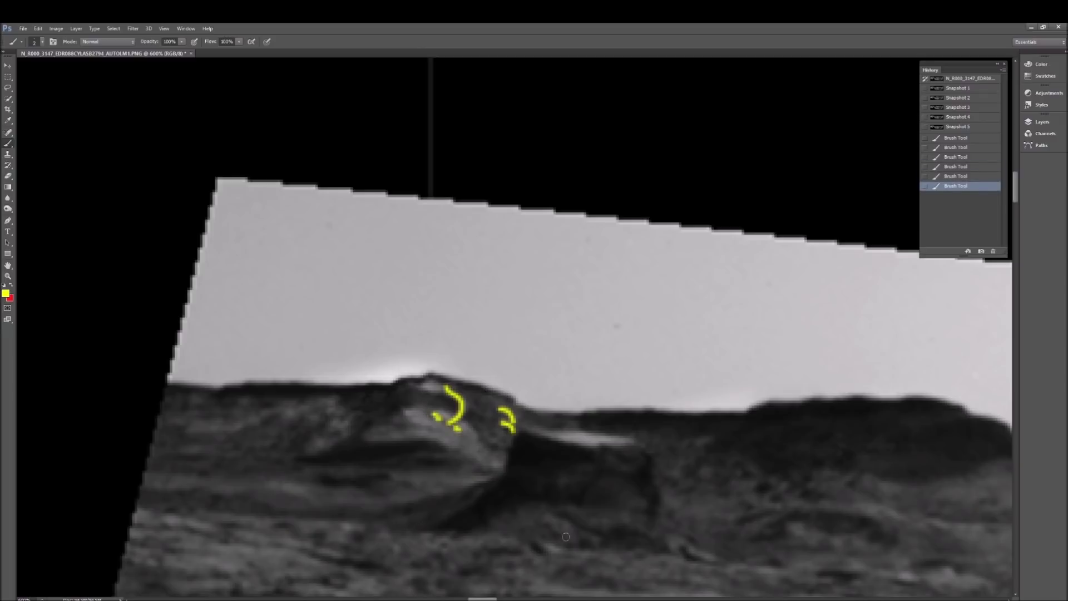
mouse_move(565, 536)
left_mouse_down()
mouse_move(490, 500)
mouse_move(510, 496)
mouse_move(483, 492)
mouse_move(470, 469)
left_mouse_up()
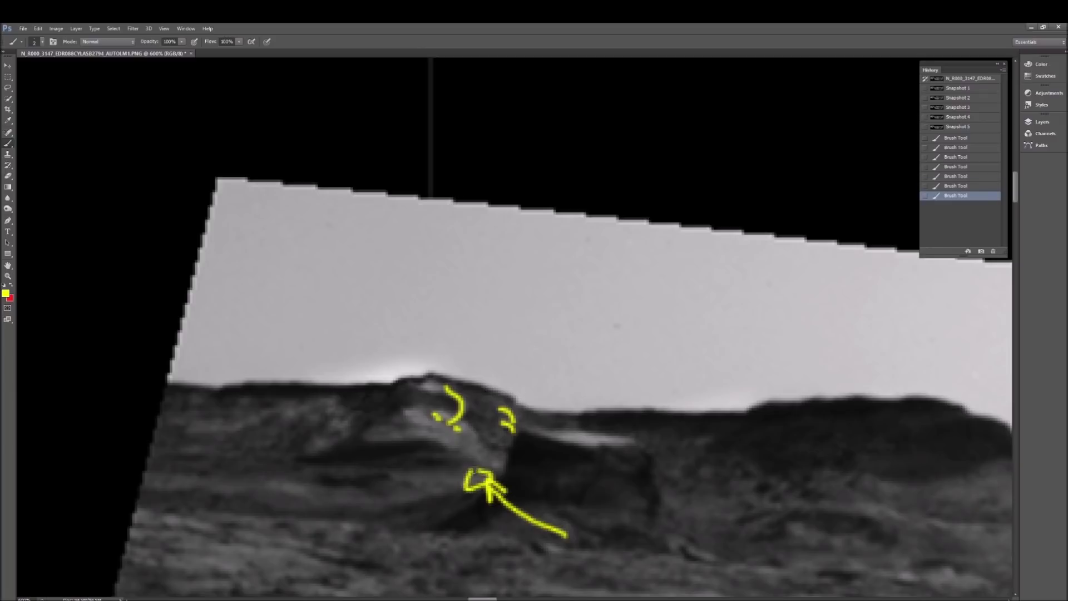
Step: Clear the markings, zoom out twice, and switch to the higher-contrast snapshot
left_click(967, 99)
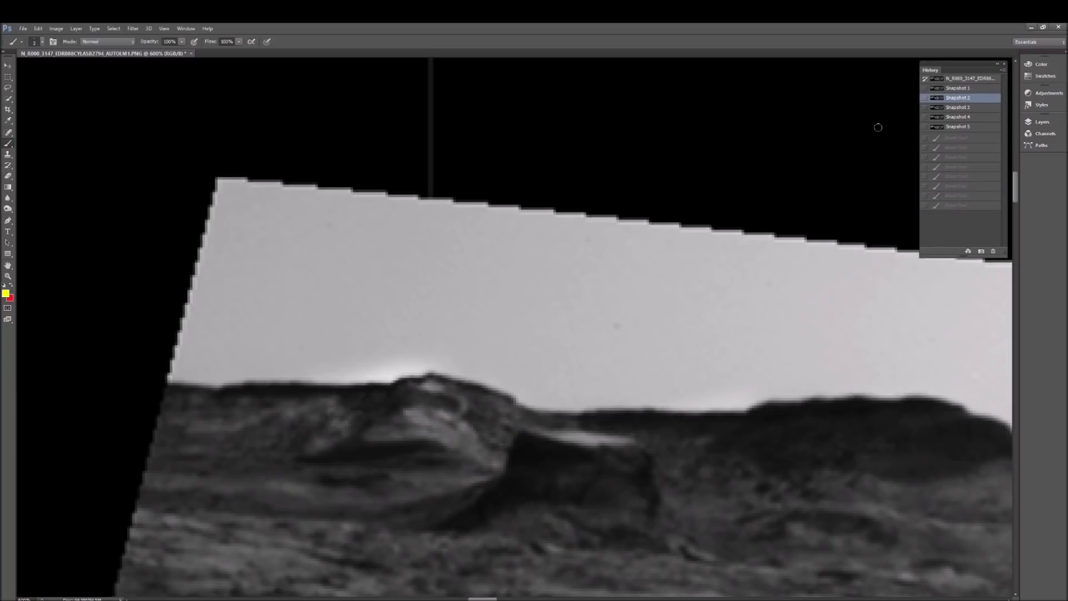
key("ctrl+minus")
key("ctrl+minus")
key("ctrl+minus")
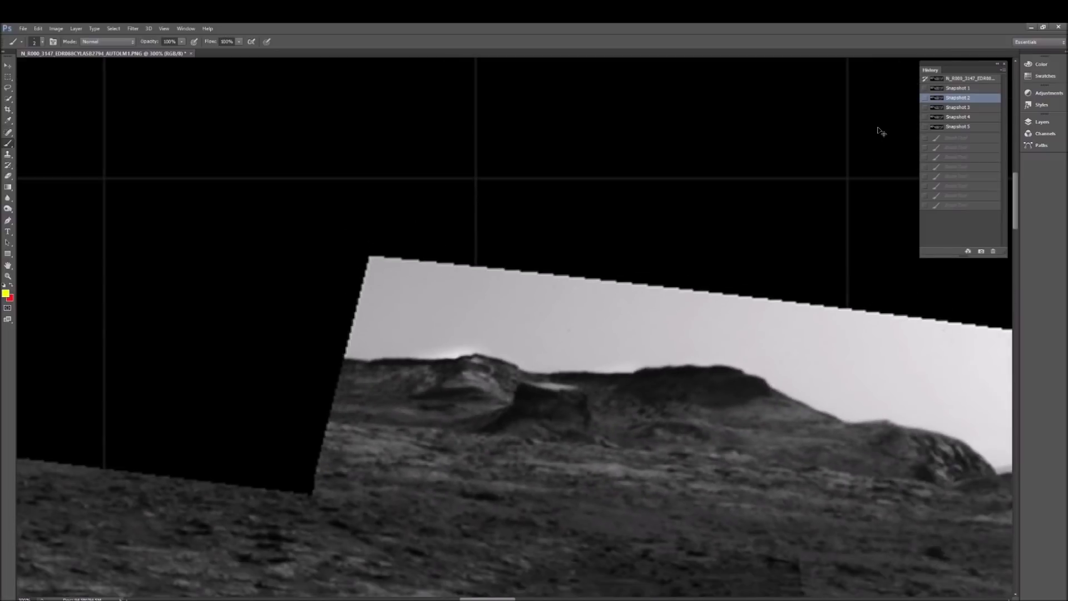
left_click(958, 126)
key("ctrl+minus")
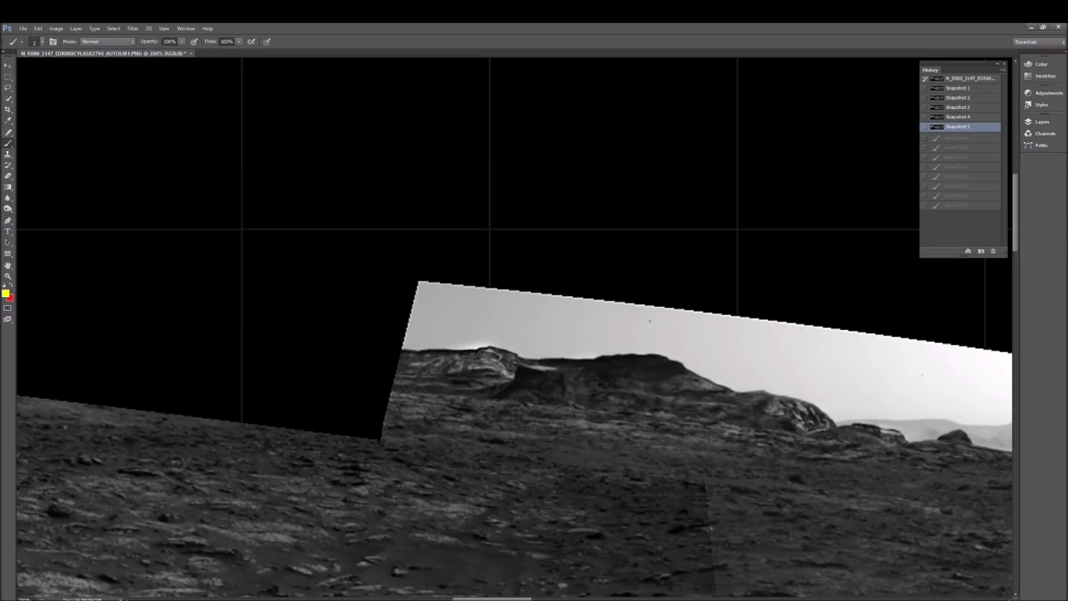
Step: Zoom in on the boxy rock, comparing snapshot versions with Ctrl+Alt+Z and Ctrl+Shift+Z
key("z")
left_click(376, 290)
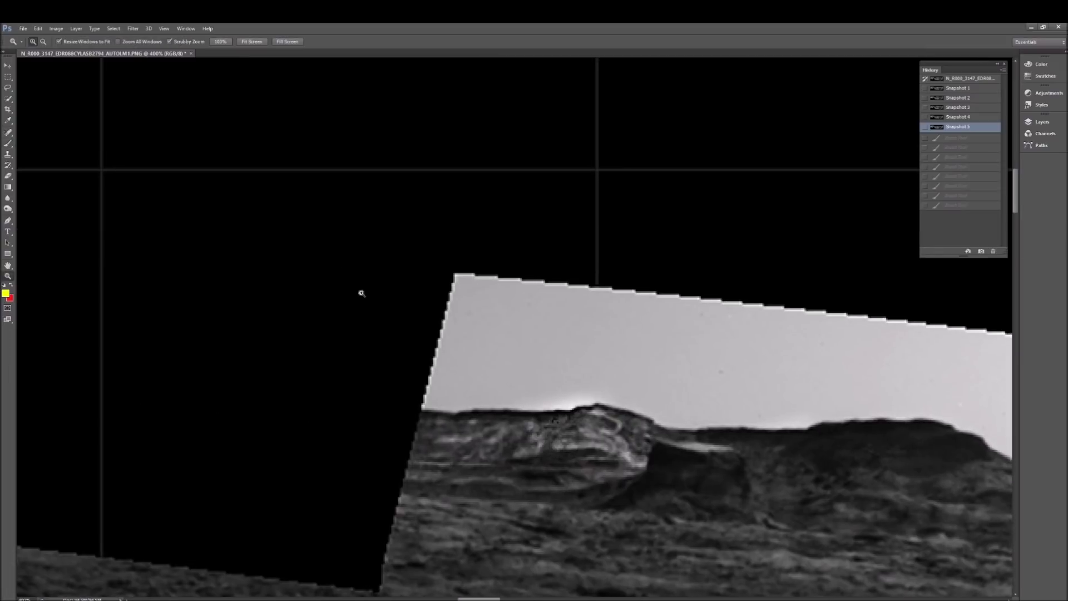
key("ctrl+alt+z")
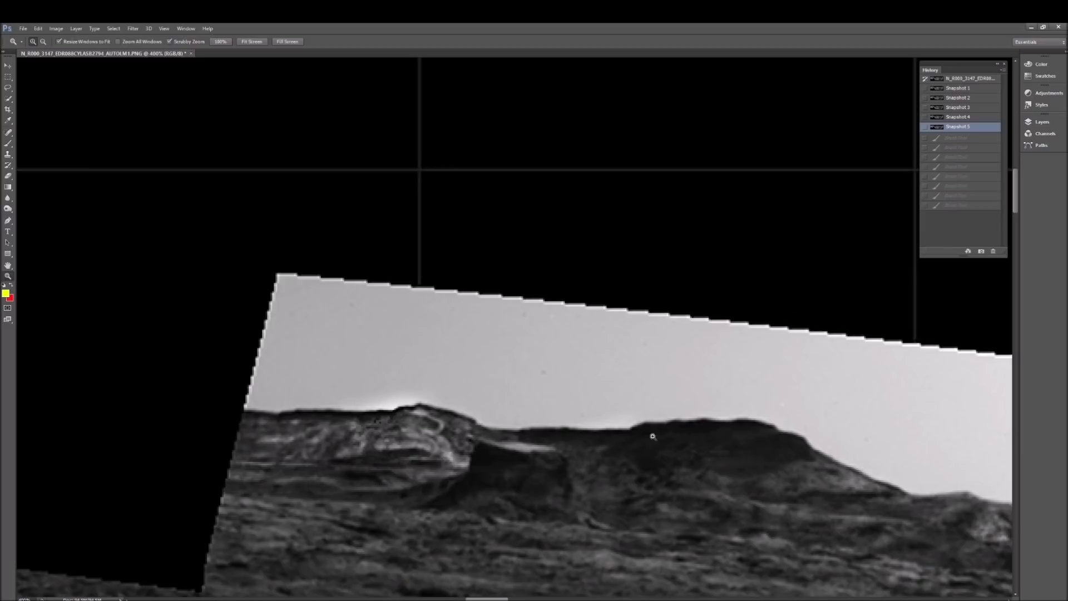
scroll(559, 417, "down", 1)
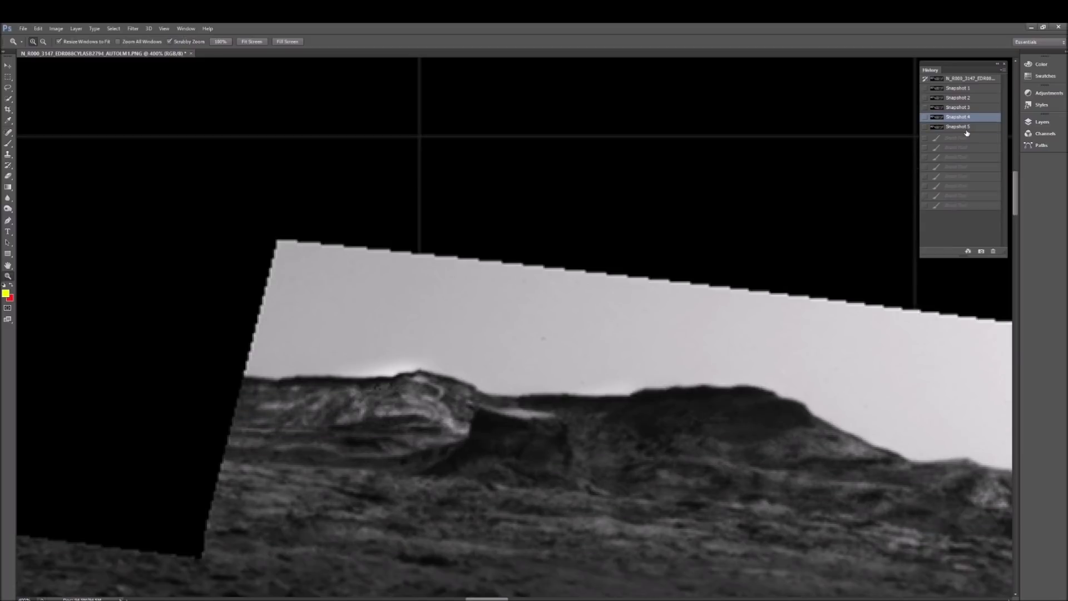
key("ctrl+shift+z")
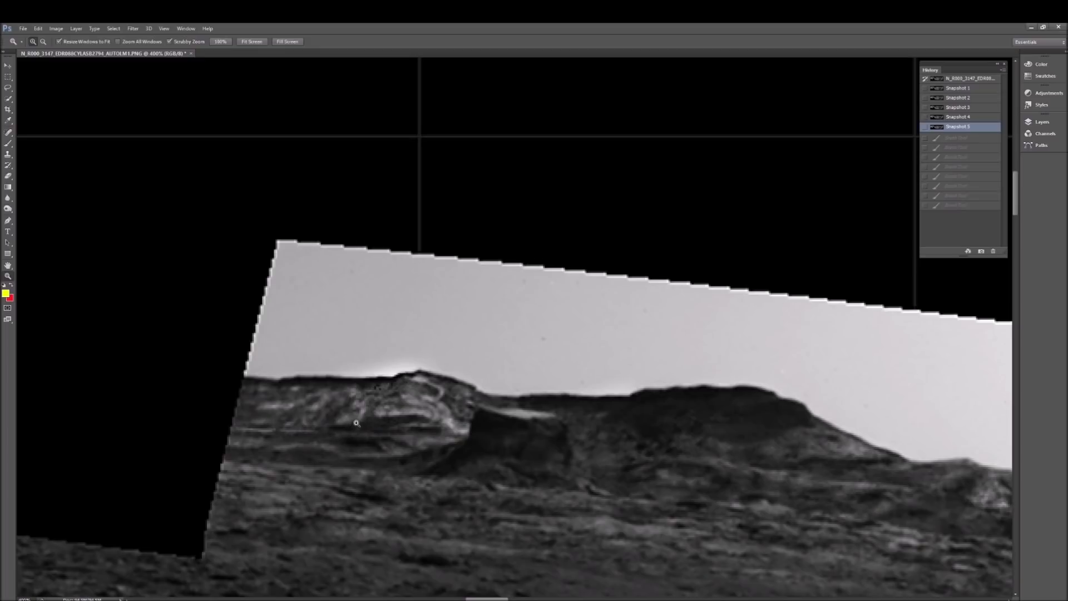
left_click_drag(356, 410, 570, 334)
key("ctrl+alt+z")
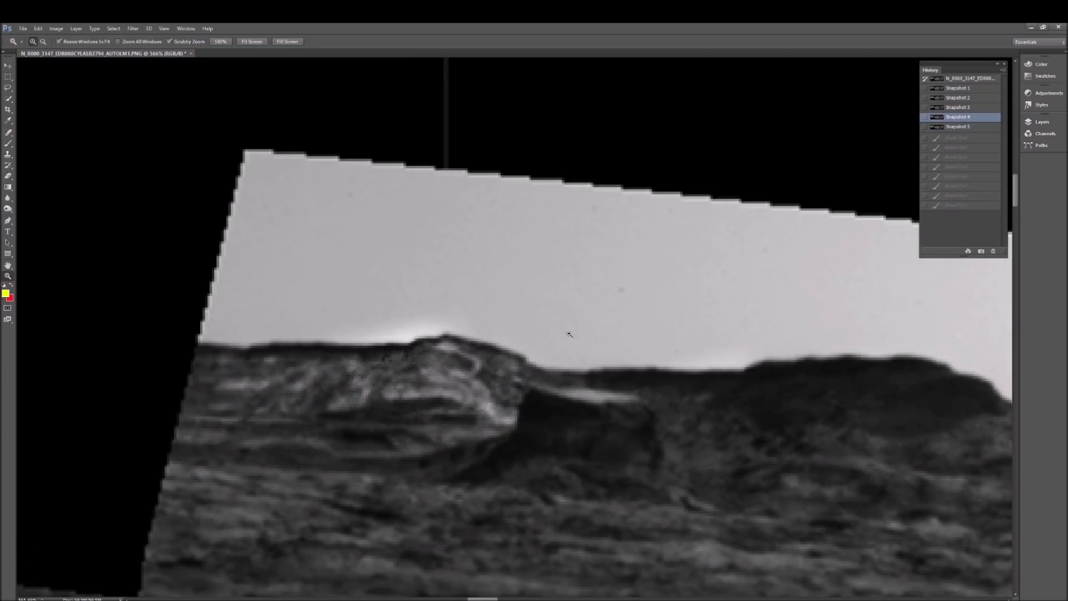
key("b")
left_click(508, 410)
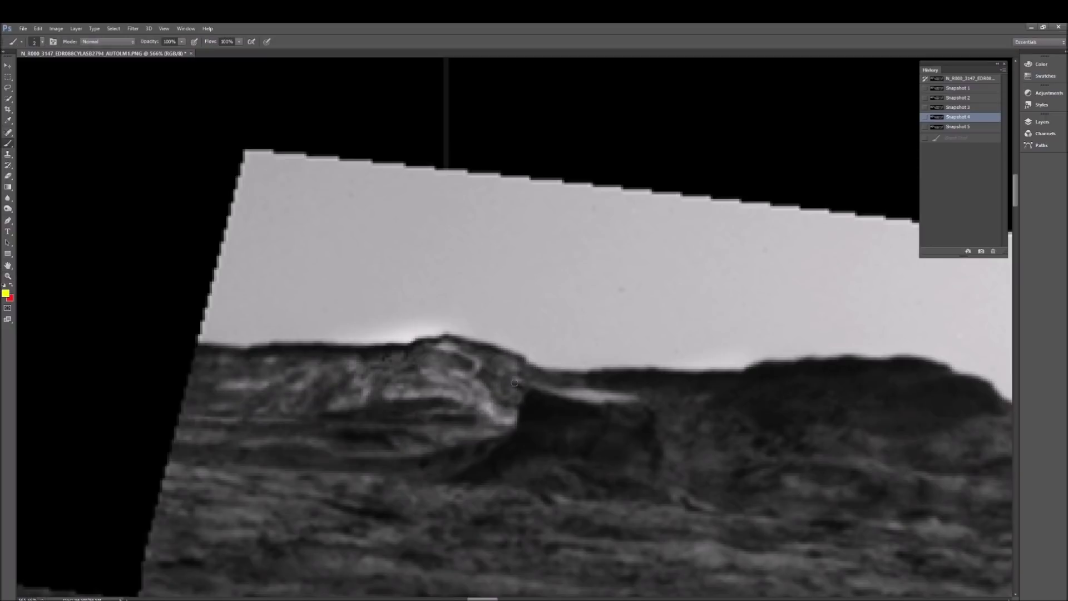
Step: Paint a yellow outline along the boxy rock's edge and base, looping its left end
left_click_drag(517, 357, 508, 435)
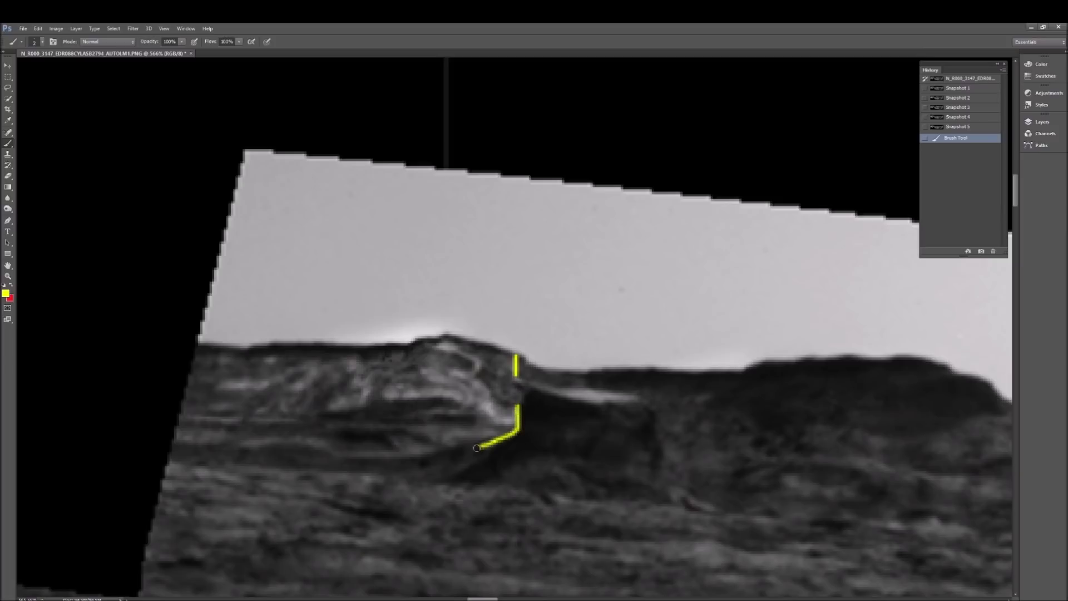
left_click_drag(508, 436, 324, 460)
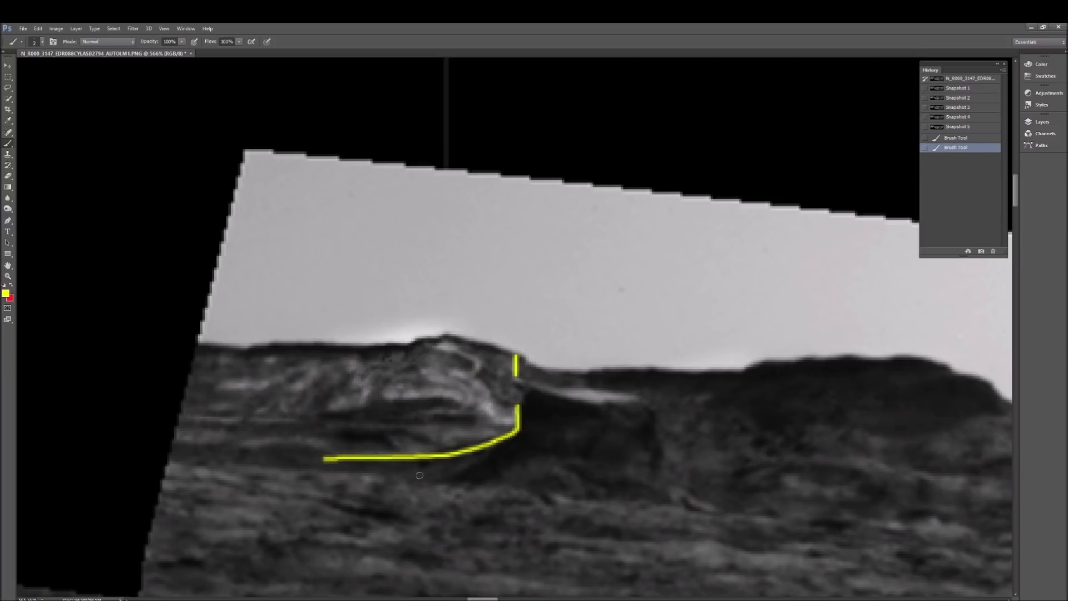
left_click_drag(237, 446, 319, 459)
left_click_drag(241, 445, 338, 458)
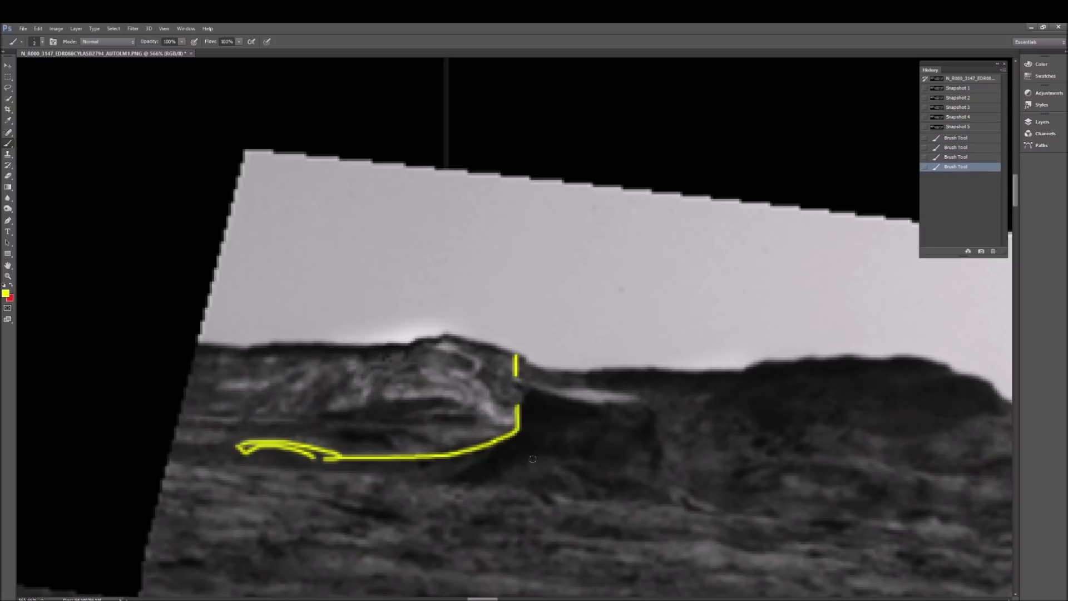
mouse_move(515, 436)
left_mouse_down()
mouse_move(448, 482)
mouse_move(423, 466)
mouse_move(477, 451)
left_mouse_up()
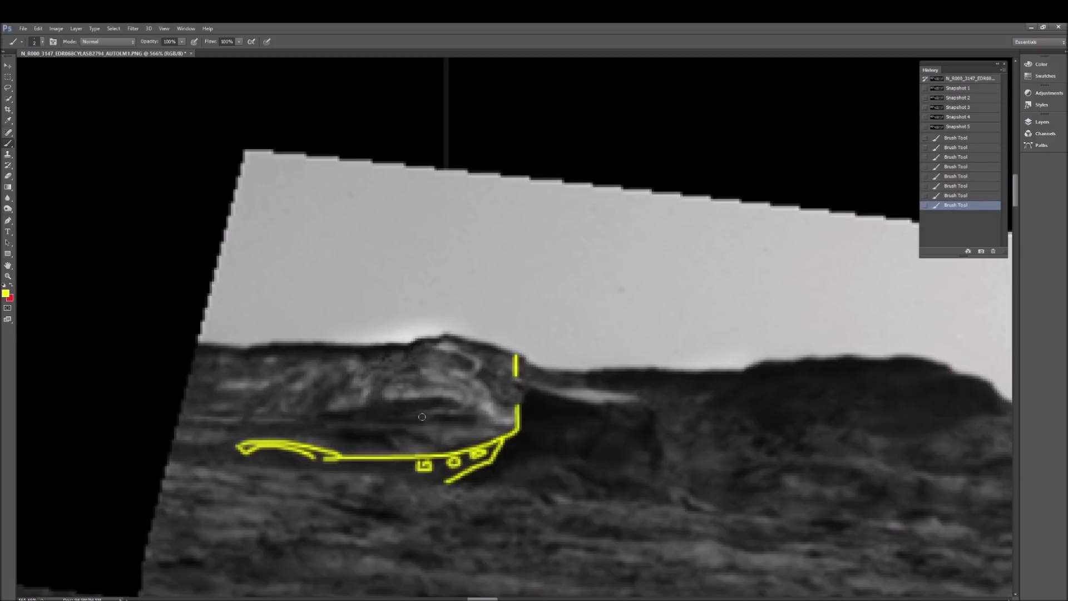
Step: Add a bracket and zigzag inside the rock, then revert to Snapshot 1
left_click_drag(421, 410, 473, 427)
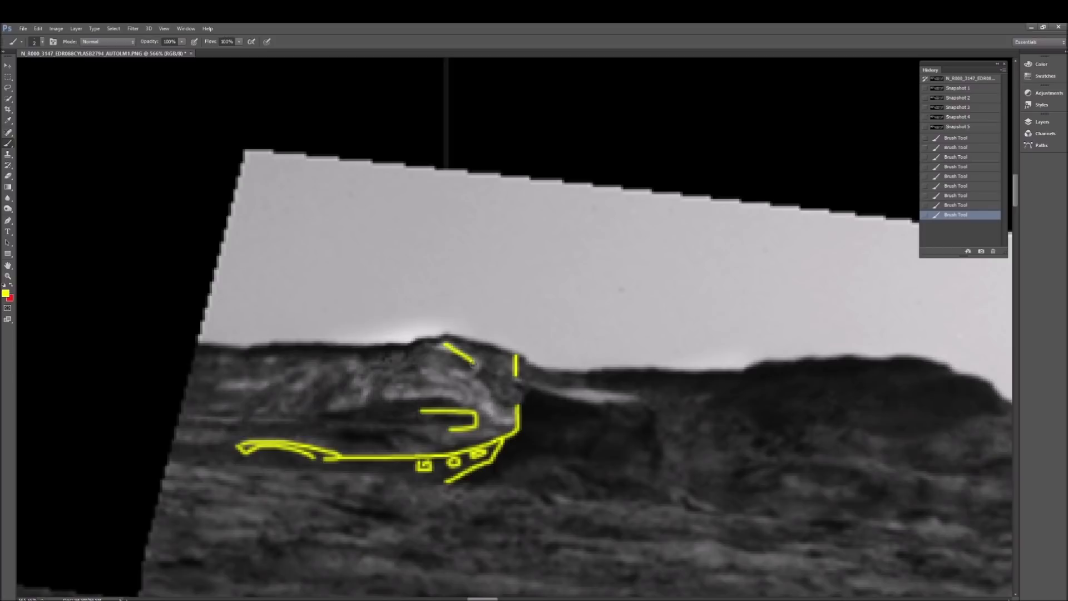
left_click_drag(445, 343, 467, 406)
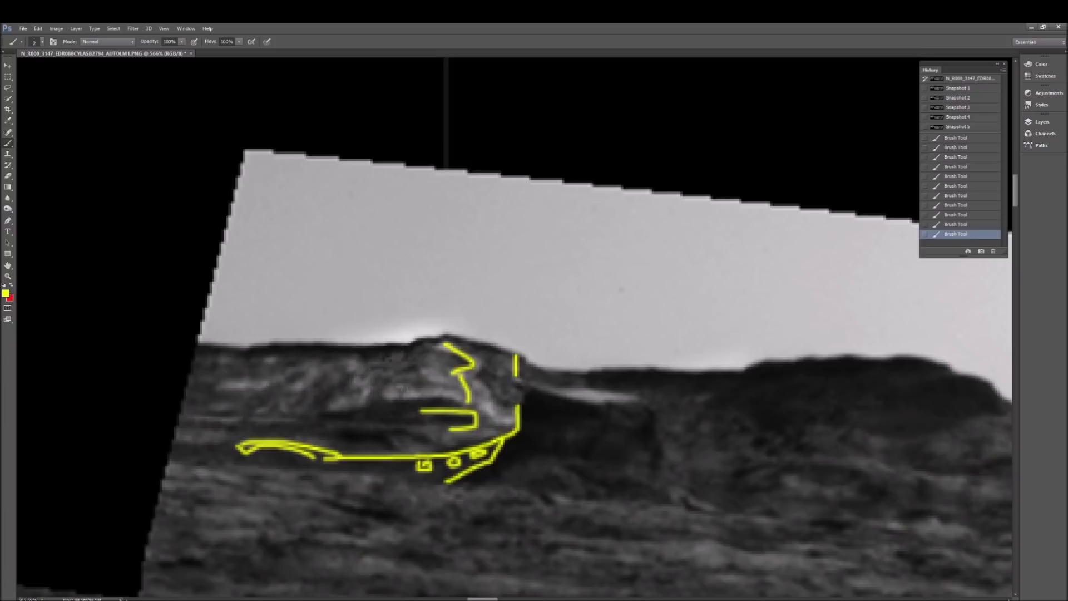
left_click(960, 87)
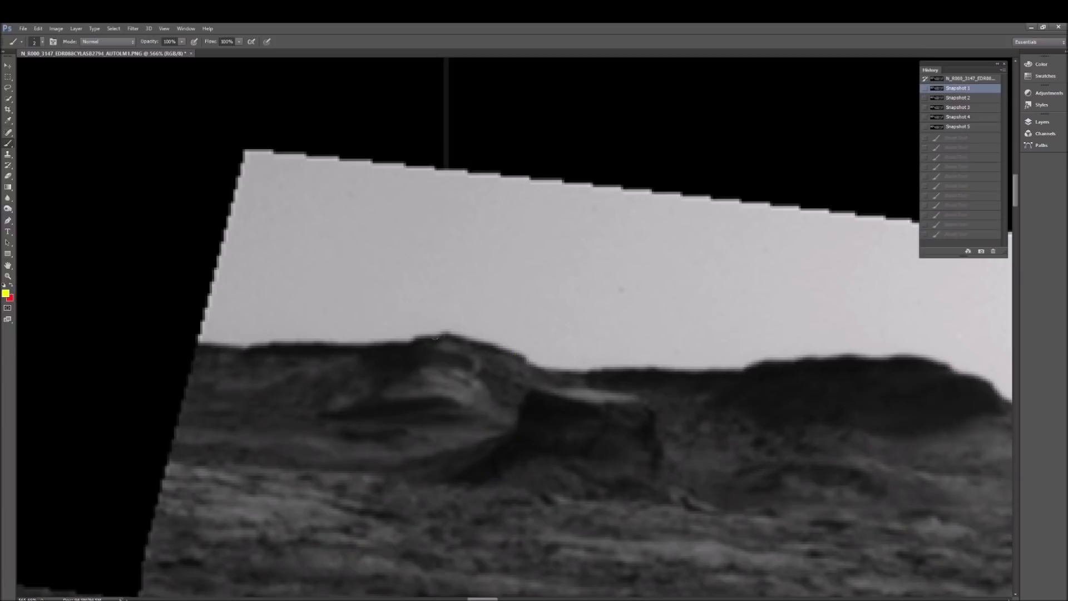
Step: Trace the left rock's dip and circle the right dark rock, then load Snapshot 4
mouse_move(359, 348)
left_mouse_down()
mouse_move(370, 382)
mouse_move(451, 337)
left_mouse_up()
mouse_move(772, 357)
left_mouse_down()
mouse_move(715, 380)
mouse_move(966, 381)
mouse_move(782, 364)
left_mouse_up()
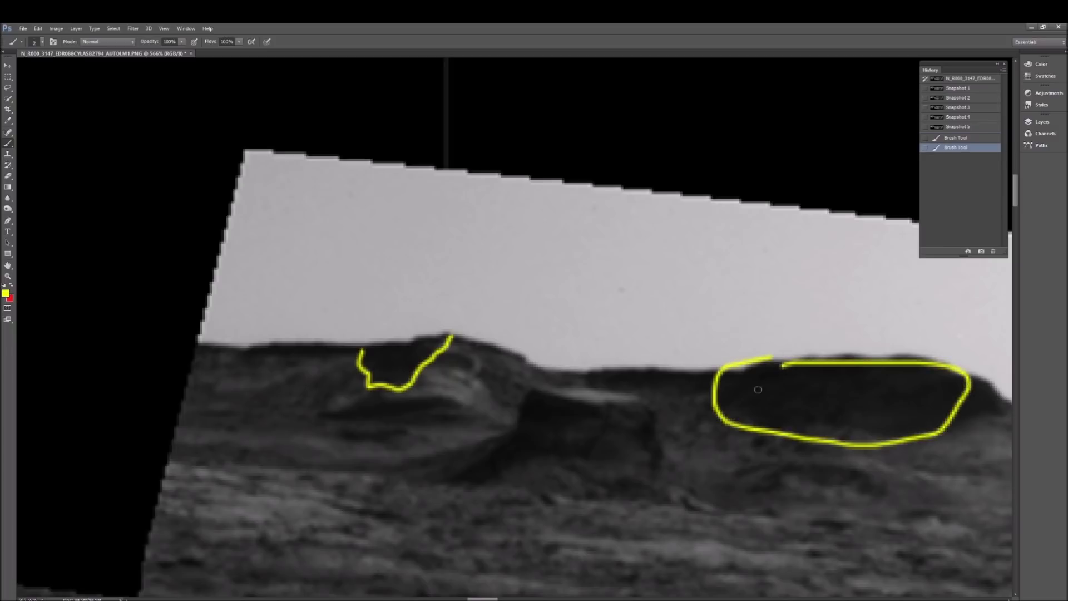
left_click(977, 117)
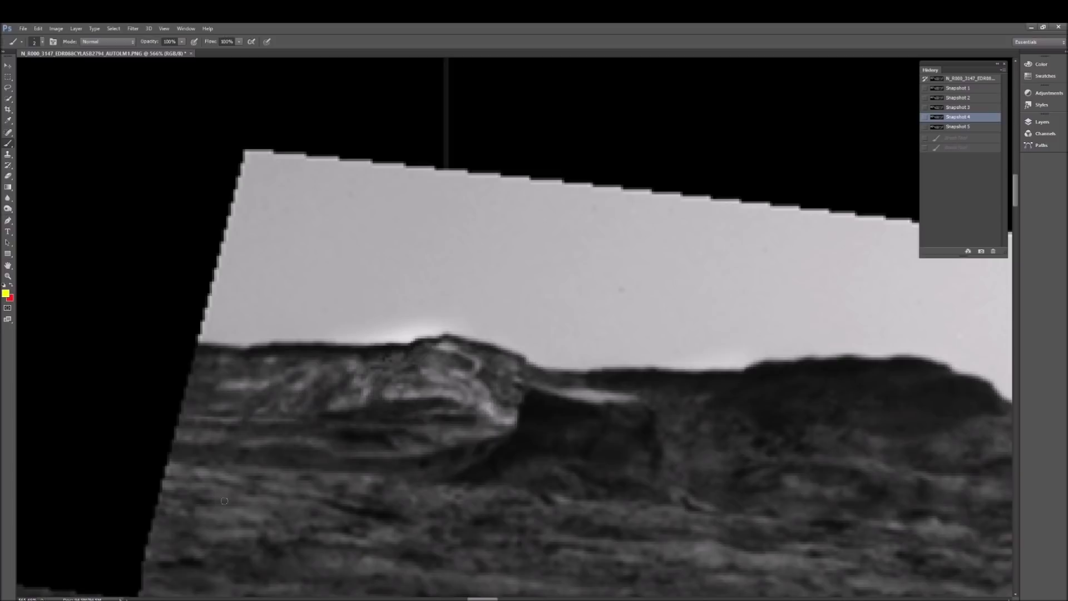
Step: Circle the layered left rock in yellow, add small marks inside, and zoom out slightly
mouse_move(262, 309)
left_mouse_down()
mouse_move(178, 336)
mouse_move(251, 464)
mouse_move(368, 334)
mouse_move(252, 318)
left_mouse_up()
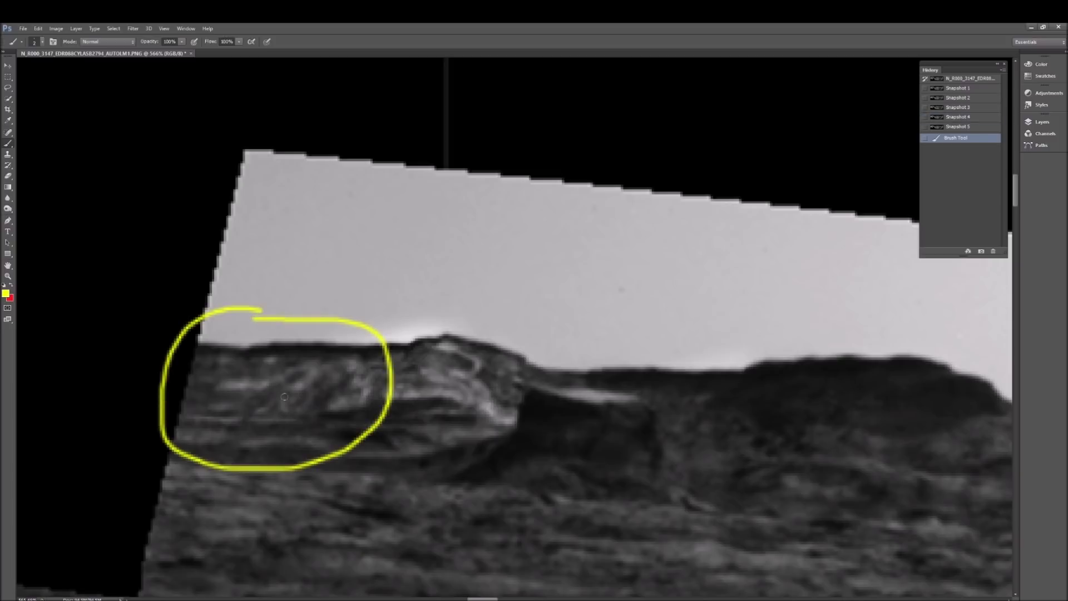
mouse_move(283, 396)
left_mouse_down()
mouse_move(292, 414)
mouse_move(254, 409)
left_mouse_up()
mouse_move(282, 370)
left_mouse_down()
mouse_move(306, 381)
mouse_move(285, 389)
mouse_move(297, 412)
mouse_move(302, 402)
left_mouse_up()
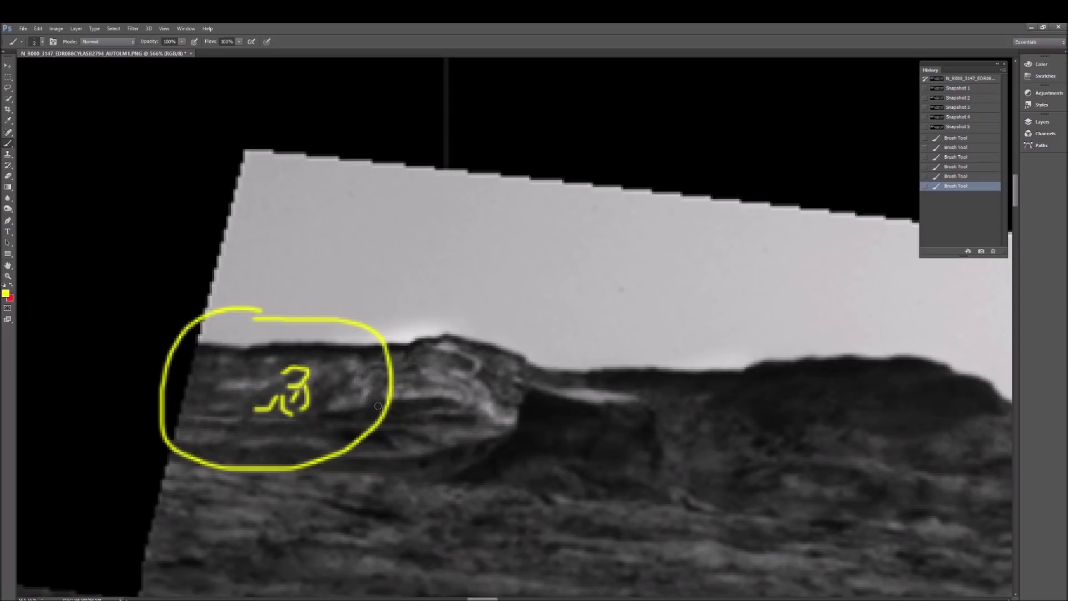
key("ctrl+minus")
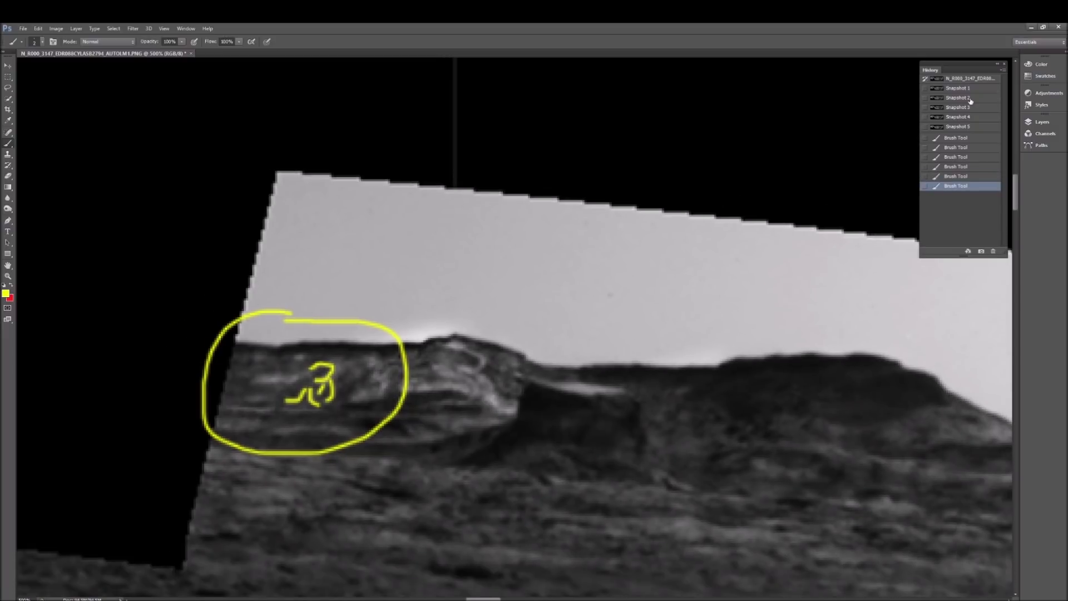
Step: Revert to the higher-contrast Snapshot 4 and paint short yellow dashes along a rock layer
left_click(969, 97)
left_click(969, 118)
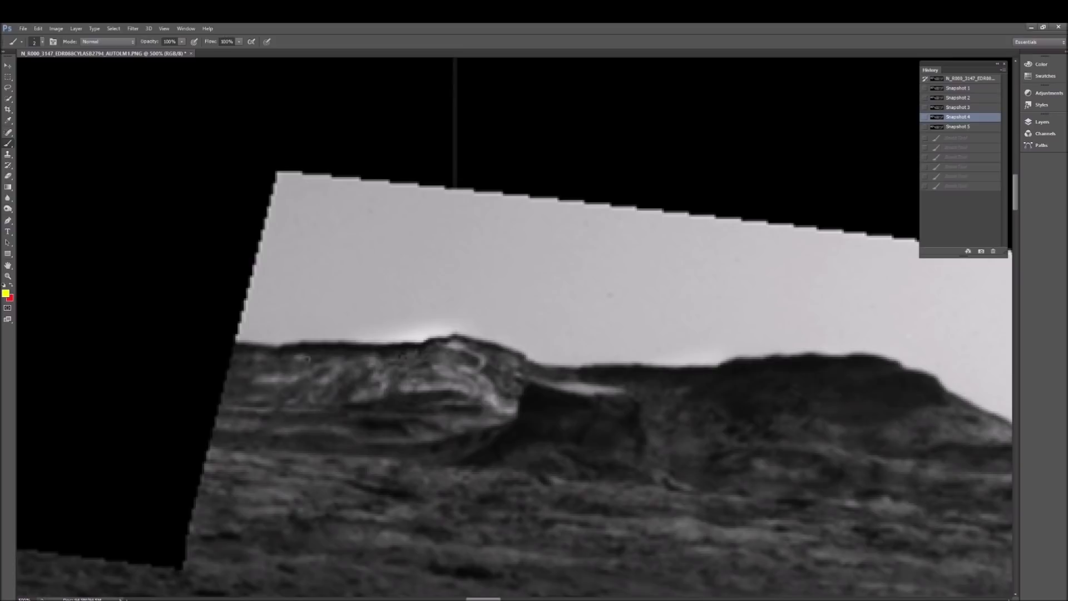
left_click_drag(220, 406, 332, 408)
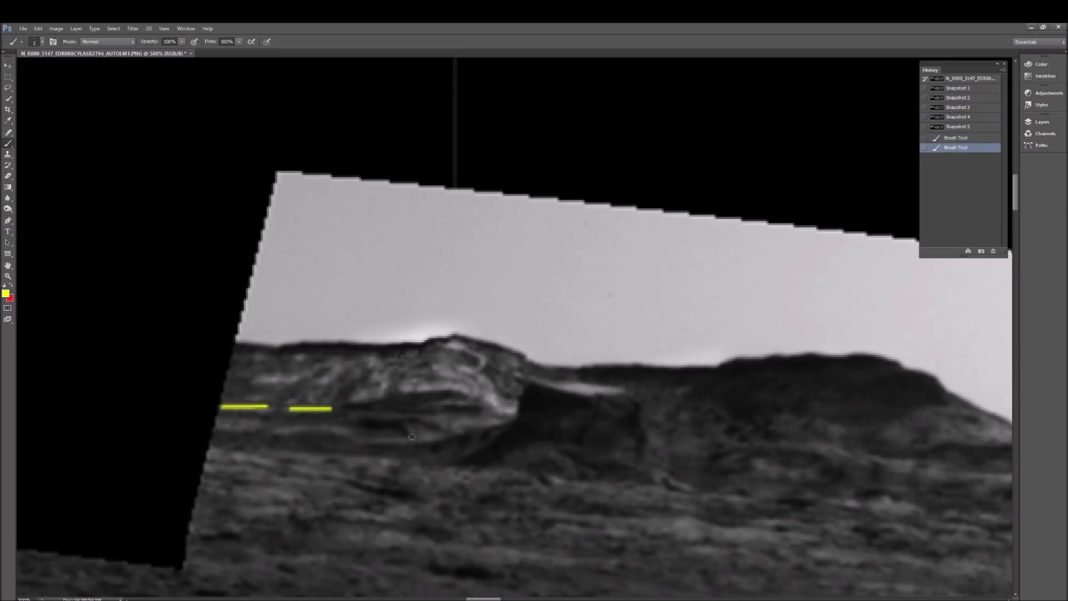
Step: Add a yellow zigzag, a downward arrow at the ridge, and a dashed line toward it
mouse_move(405, 420)
left_mouse_down()
mouse_move(360, 434)
mouse_move(452, 431)
left_mouse_up()
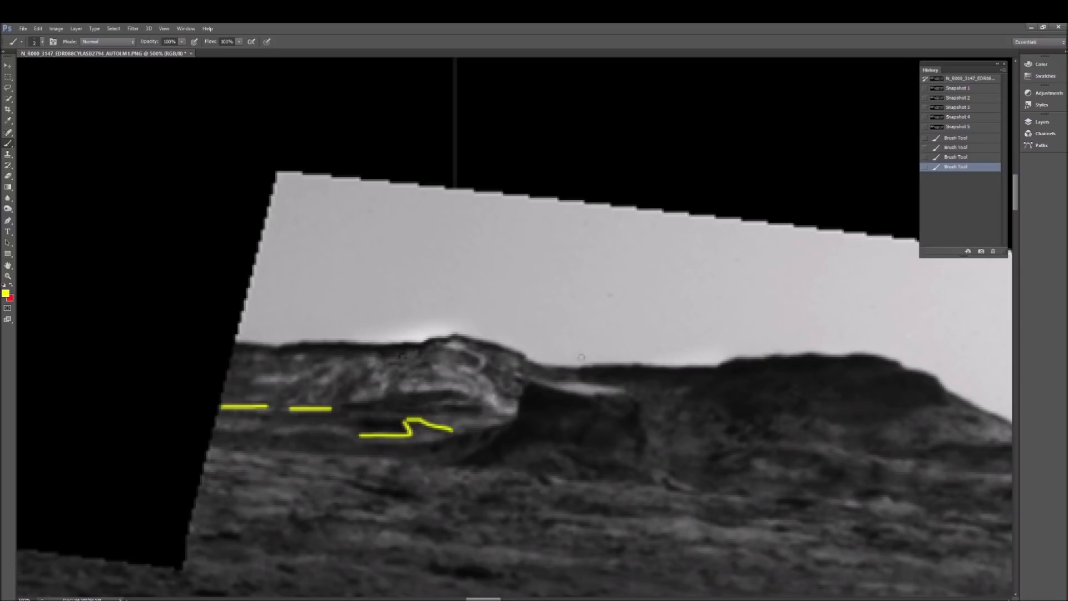
left_click_drag(582, 357, 592, 379)
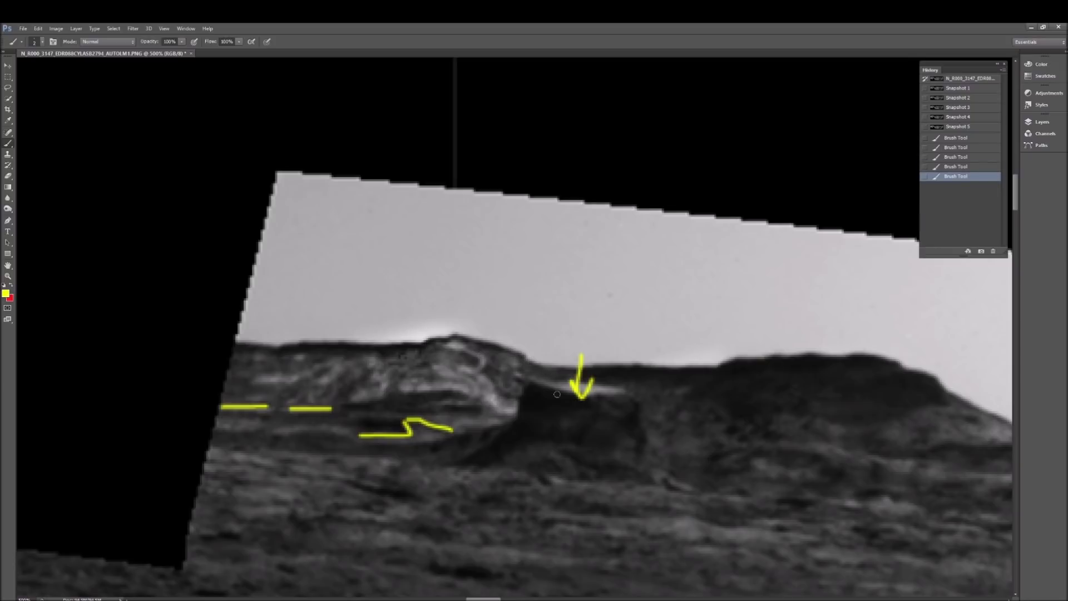
left_click_drag(489, 361, 558, 390)
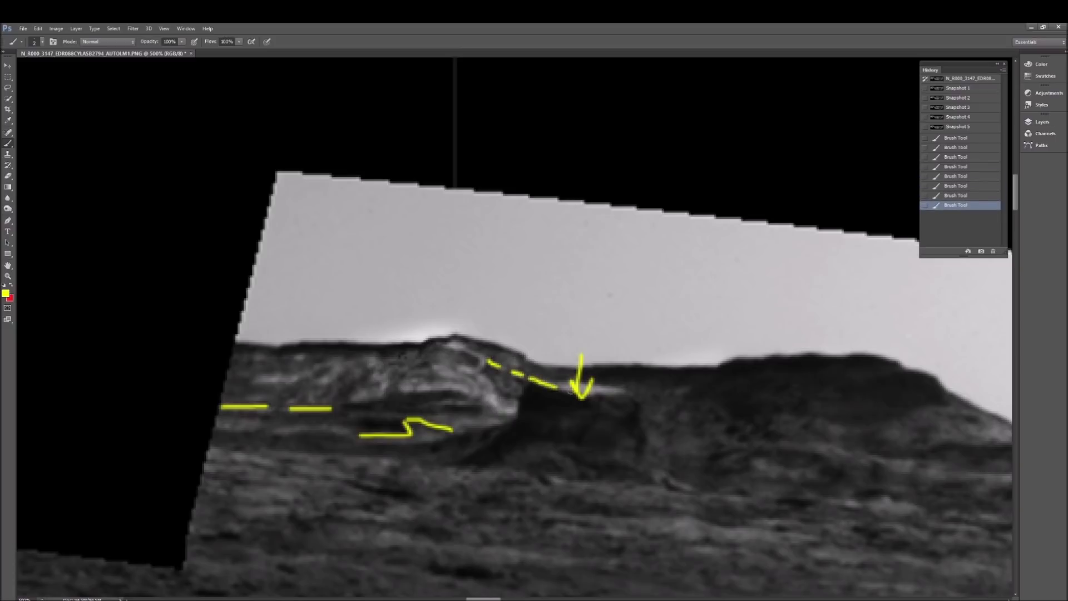
scroll(515, 330, "up", 5)
scroll(470, 459, "down", 1)
scroll(392, 469, "down", 2)
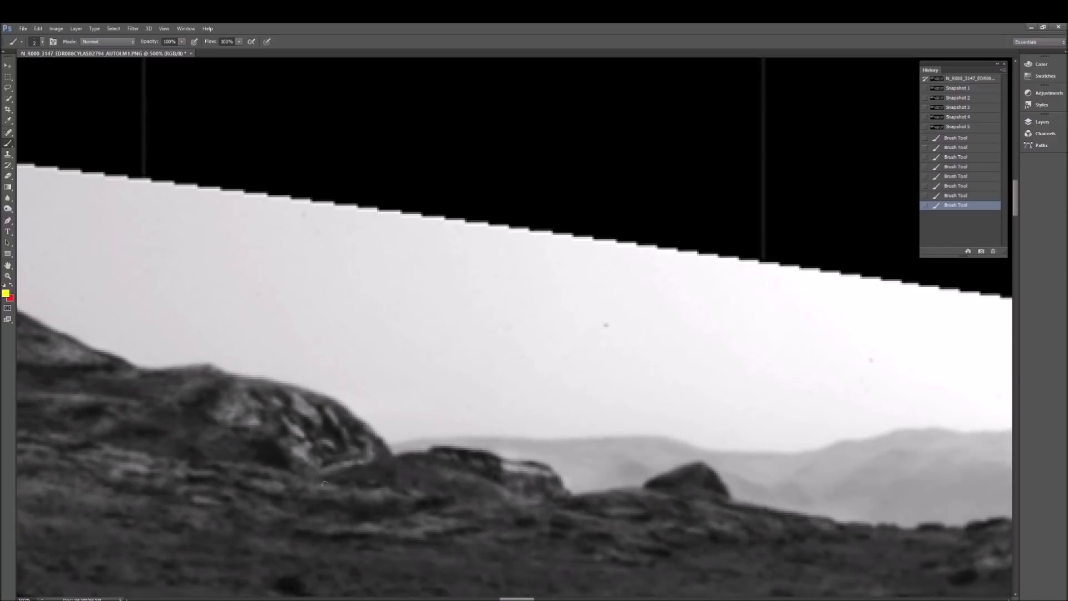
scroll(323, 480, "down", 1)
Step: Sketch and discard a yellow curve, then outline the left rock and arrow it
mouse_move(286, 320)
left_mouse_down()
mouse_move(179, 385)
mouse_move(219, 421)
left_mouse_up()
left_click(959, 118)
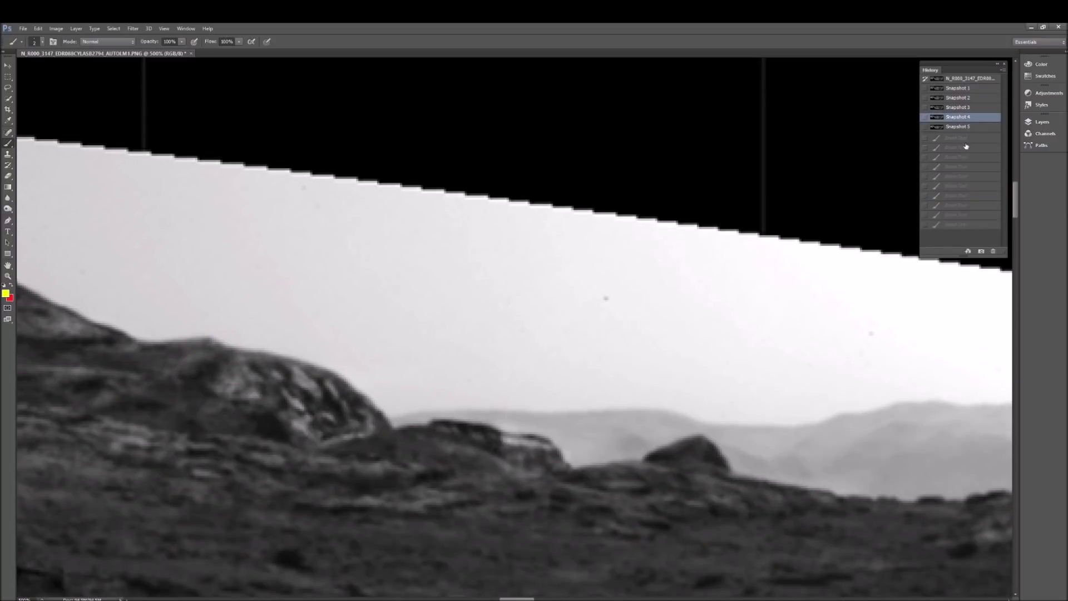
mouse_move(208, 332)
left_mouse_down()
mouse_move(241, 322)
mouse_move(377, 377)
mouse_move(386, 425)
left_mouse_up()
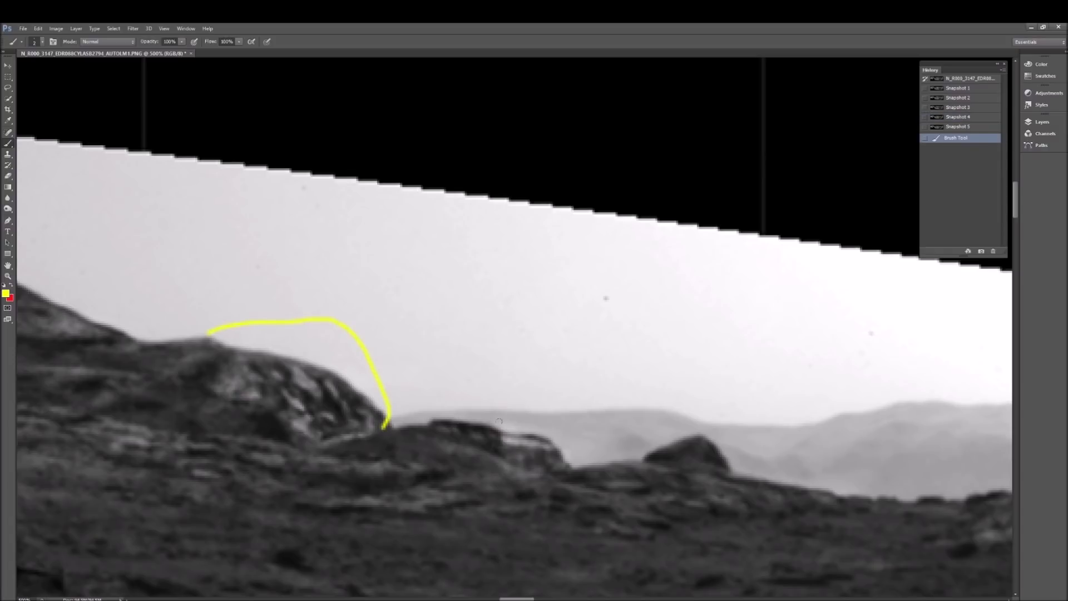
mouse_move(550, 374)
left_mouse_down()
mouse_move(541, 430)
mouse_move(531, 408)
mouse_move(553, 415)
left_mouse_up()
Step: Add an upward arrow and middle-rock strokes, then revert to clean Snapshot 4
mouse_move(487, 514)
left_mouse_down()
mouse_move(504, 475)
mouse_move(518, 465)
mouse_move(525, 477)
left_mouse_up()
left_click(957, 88)
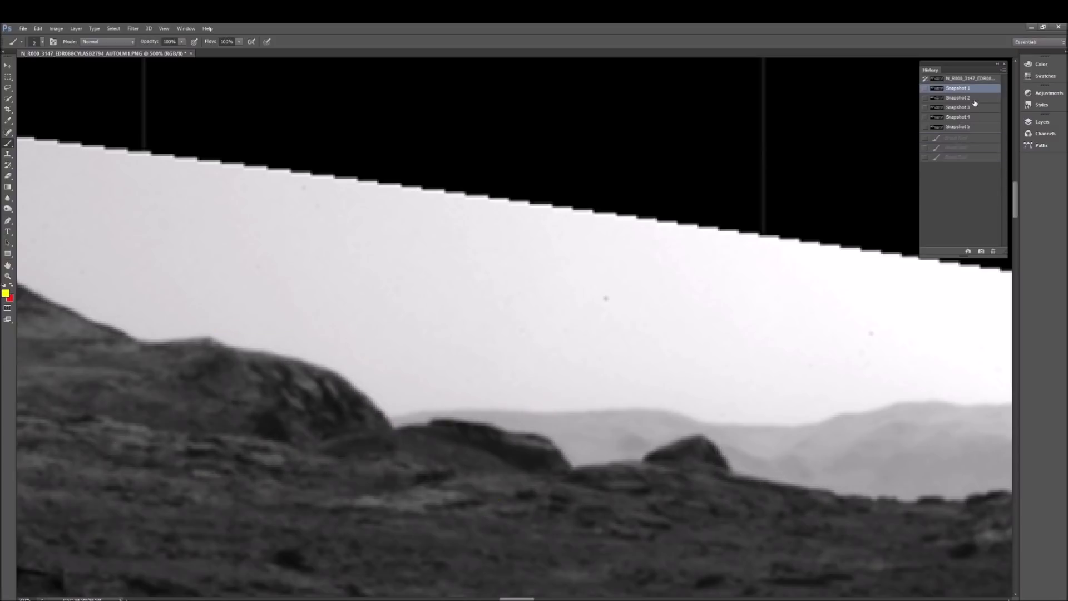
mouse_move(513, 434)
left_mouse_down()
mouse_move(522, 461)
mouse_move(538, 442)
mouse_move(541, 457)
left_mouse_up()
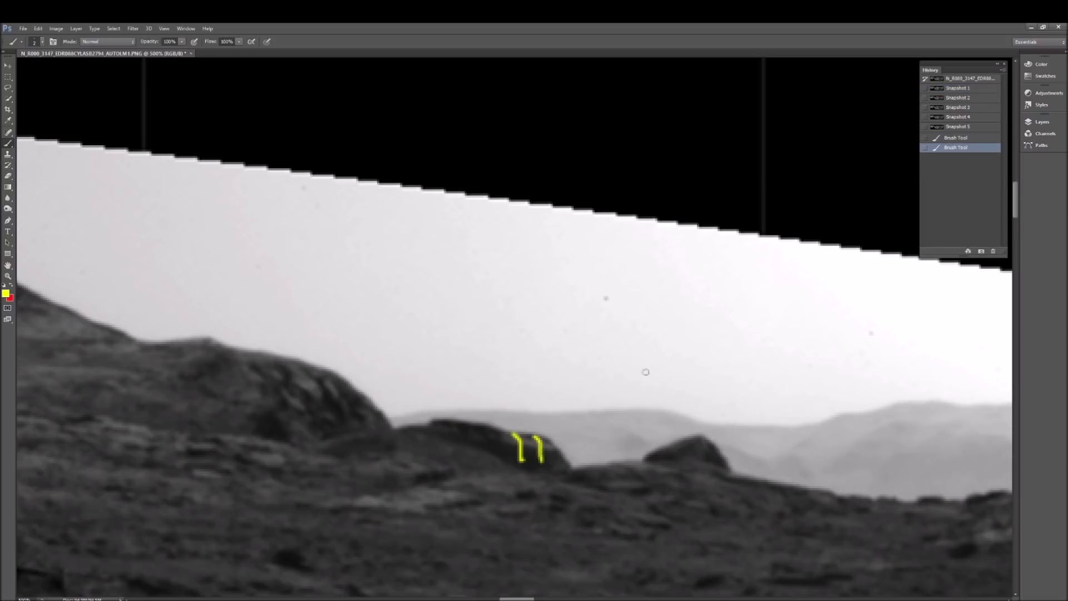
left_click(960, 128)
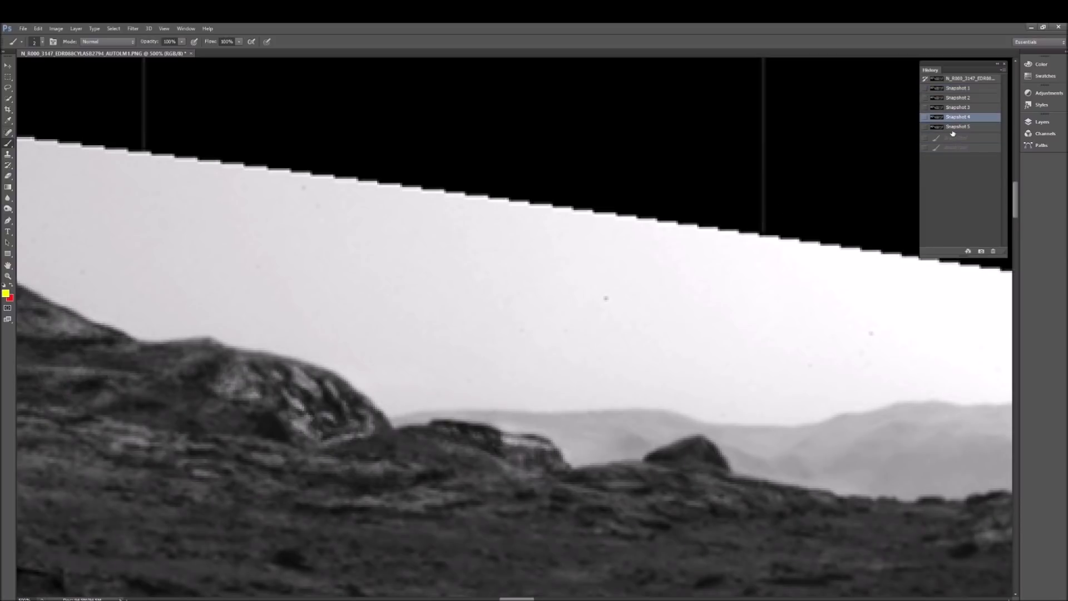
Step: Zoom out and circle the pointed dark rock in yellow with an arrow inside
key("z")
left_click_drag(601, 506, 580, 507)
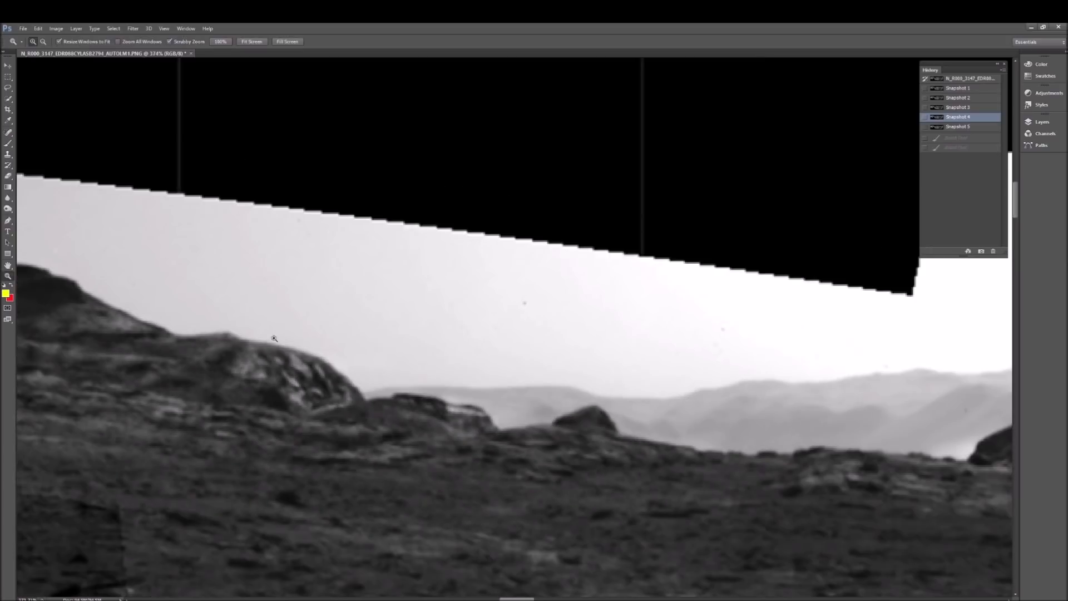
scroll(514, 326, "right", 2)
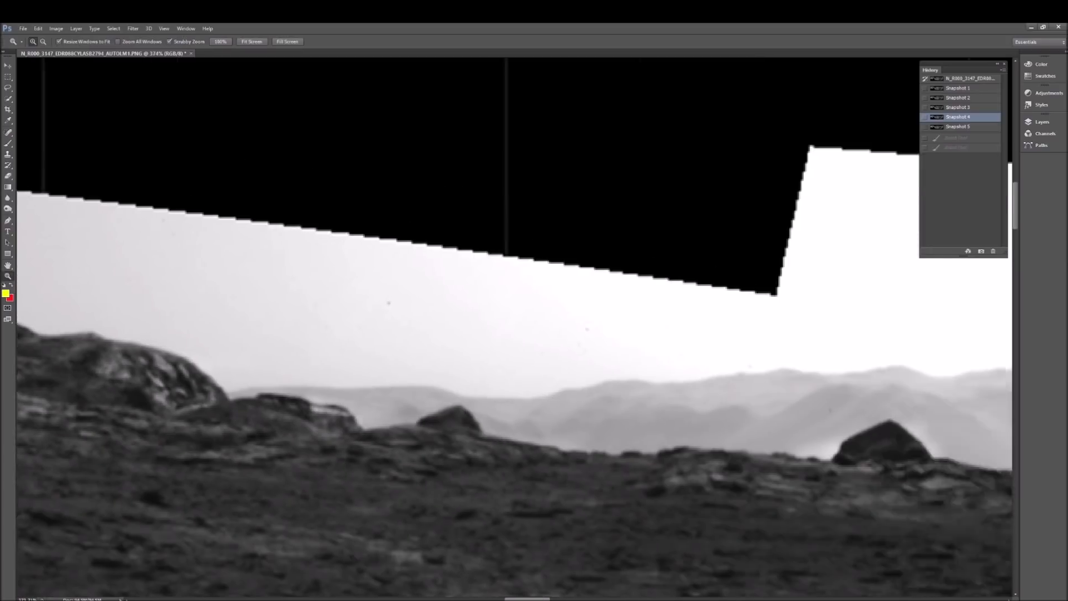
scroll(515, 326, "right", 5)
scroll(514, 326, "right", 2)
key("b")
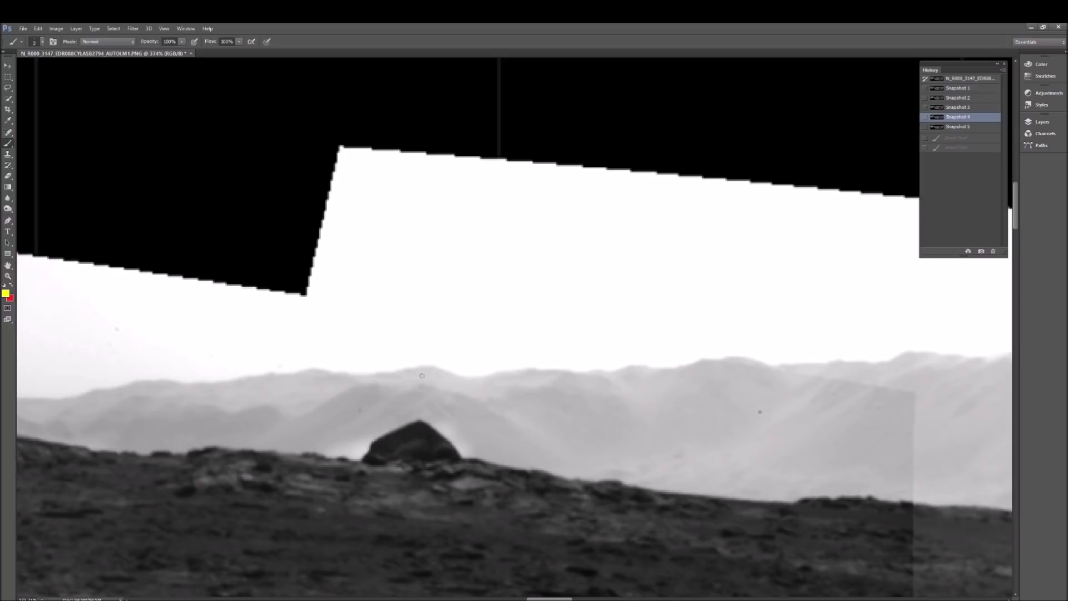
left_click_drag(402, 375, 388, 385)
mouse_move(389, 543)
left_mouse_down()
mouse_move(431, 506)
mouse_move(395, 491)
left_mouse_up()
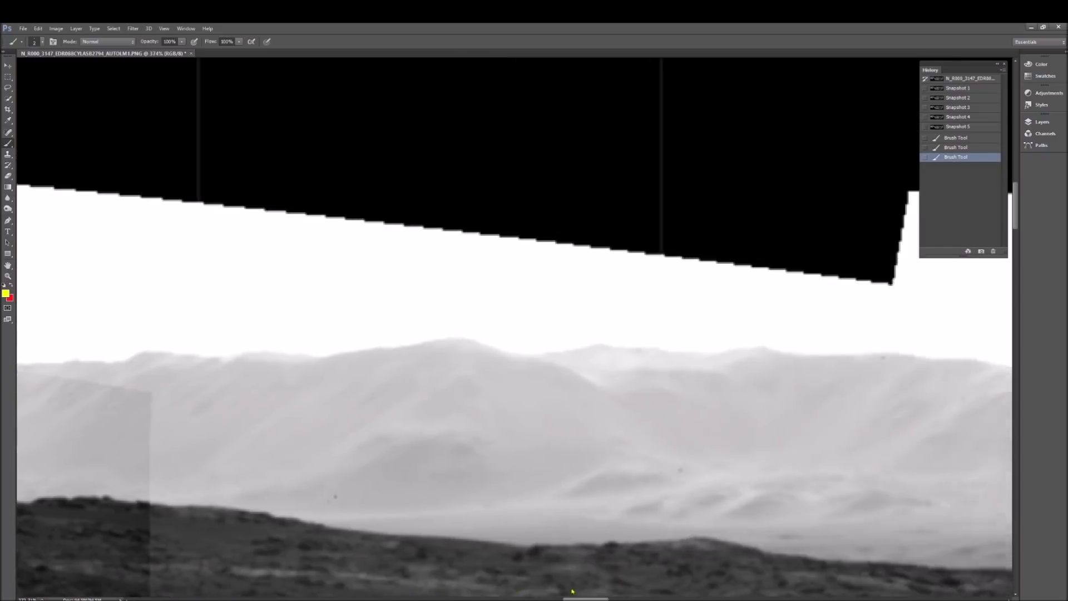
Step: Pan across the panorama and mark the next rock with short yellow strokes
mouse_move(456, 415)
left_mouse_down()
mouse_move(581, 415)
mouse_move(522, 450)
mouse_move(548, 446)
left_mouse_up()
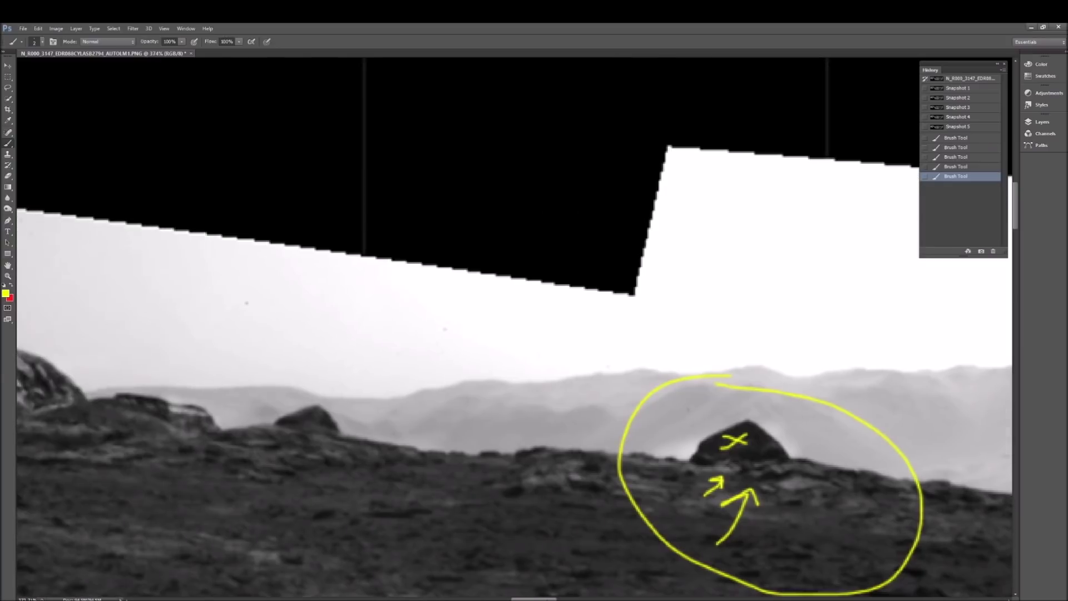
left_click_drag(251, 478, 449, 480)
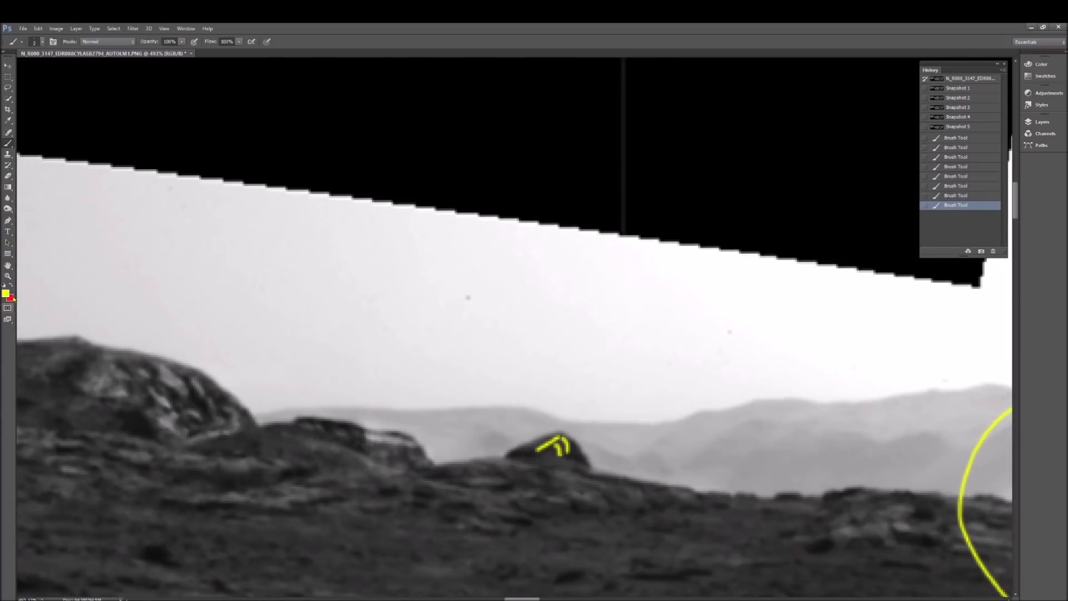
left_click(8, 276)
Step: Loop a yellow outline around the left ridge and trace hook strokes on the outcrop
left_click_drag(261, 288, 200, 287)
scroll(391, 460, "left", 2)
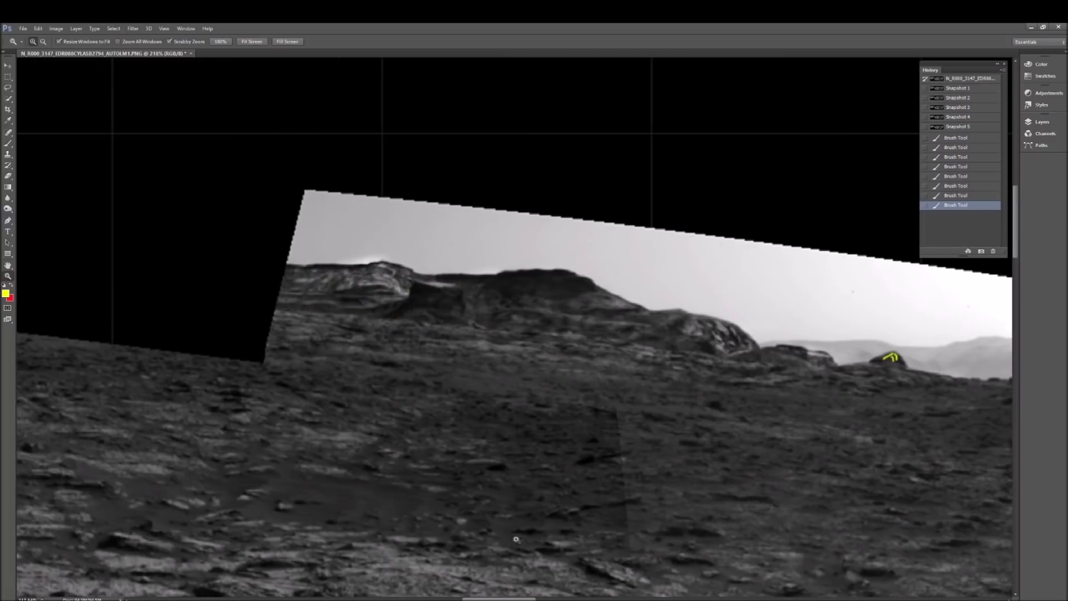
scroll(408, 385, "up", 1)
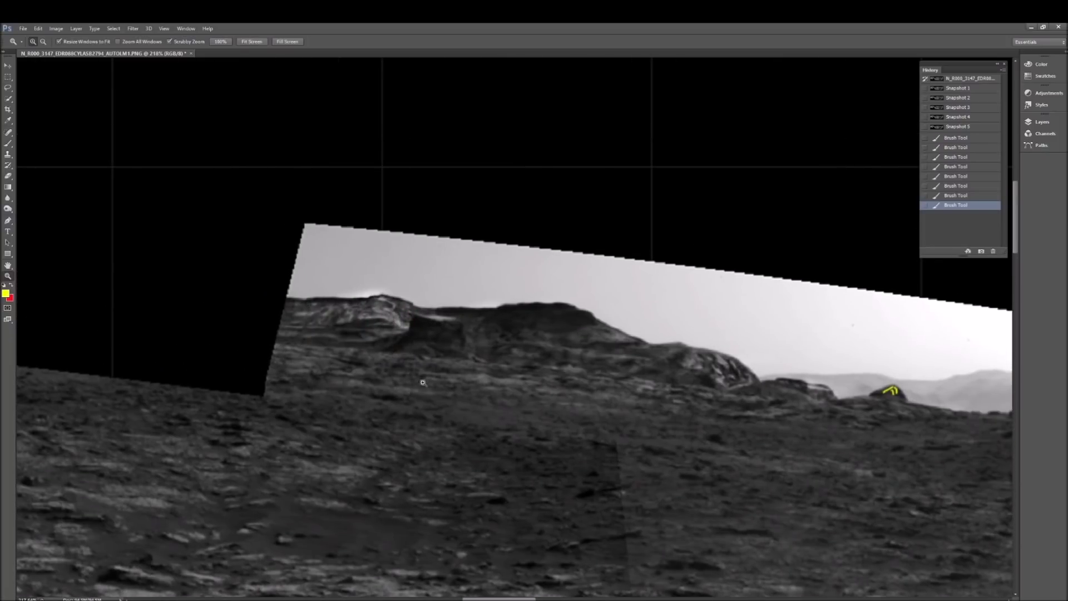
left_click(8, 132)
mouse_move(279, 275)
left_mouse_down()
mouse_move(346, 275)
mouse_move(446, 310)
mouse_move(287, 386)
mouse_move(262, 369)
left_mouse_up()
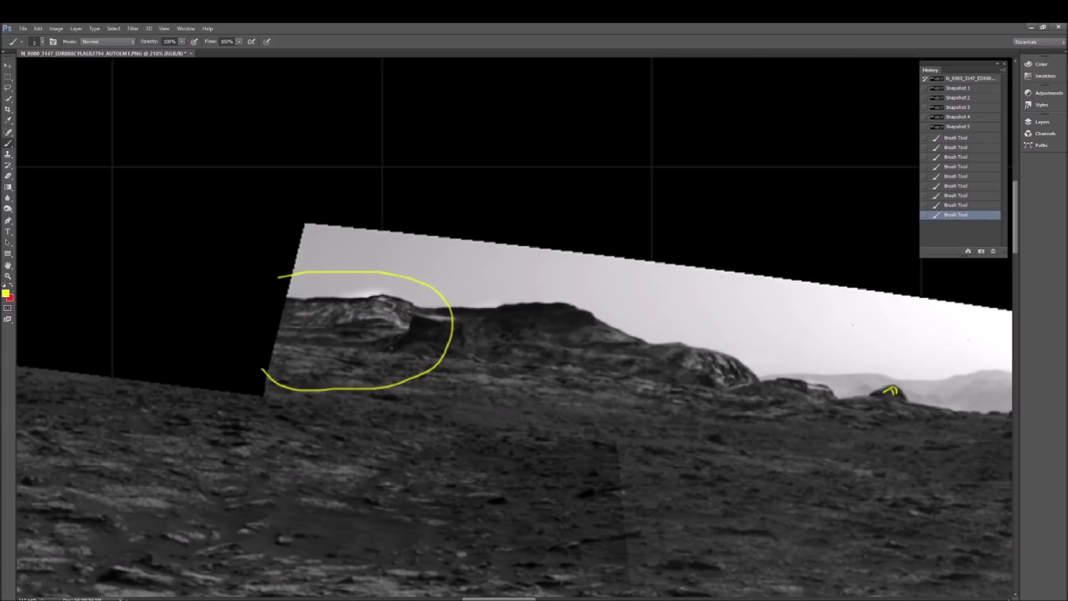
key("ctrl+plus")
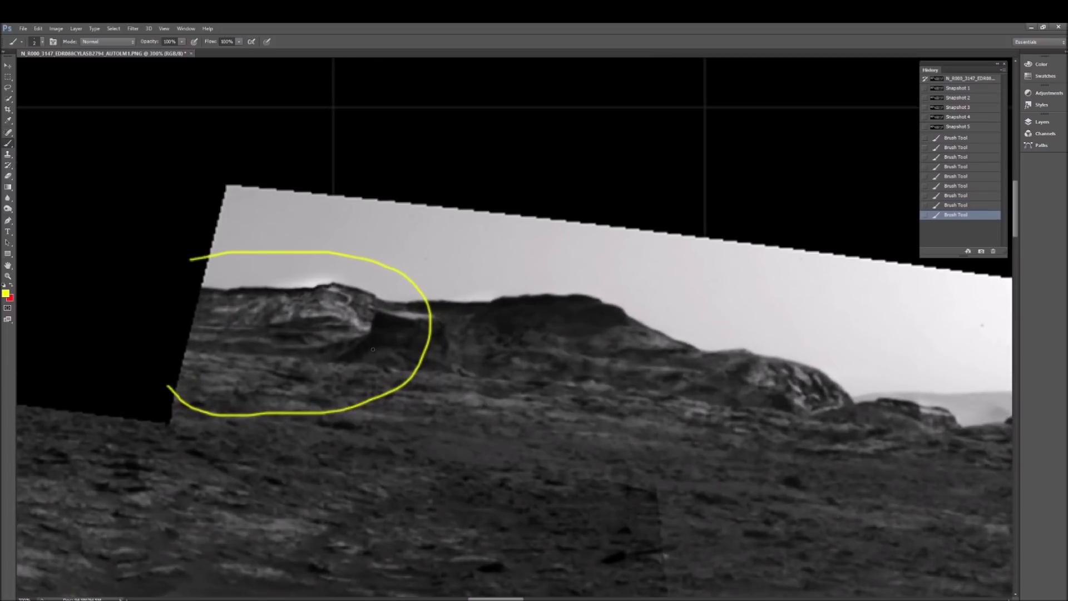
mouse_move(365, 340)
left_mouse_down()
mouse_move(372, 312)
mouse_move(427, 320)
left_mouse_up()
mouse_move(371, 292)
left_mouse_down()
mouse_move(368, 338)
mouse_move(325, 362)
left_mouse_up()
Step: Revert the marks, then paint upward and curved arrows and trace the outcrop's top edge
left_click(958, 126)
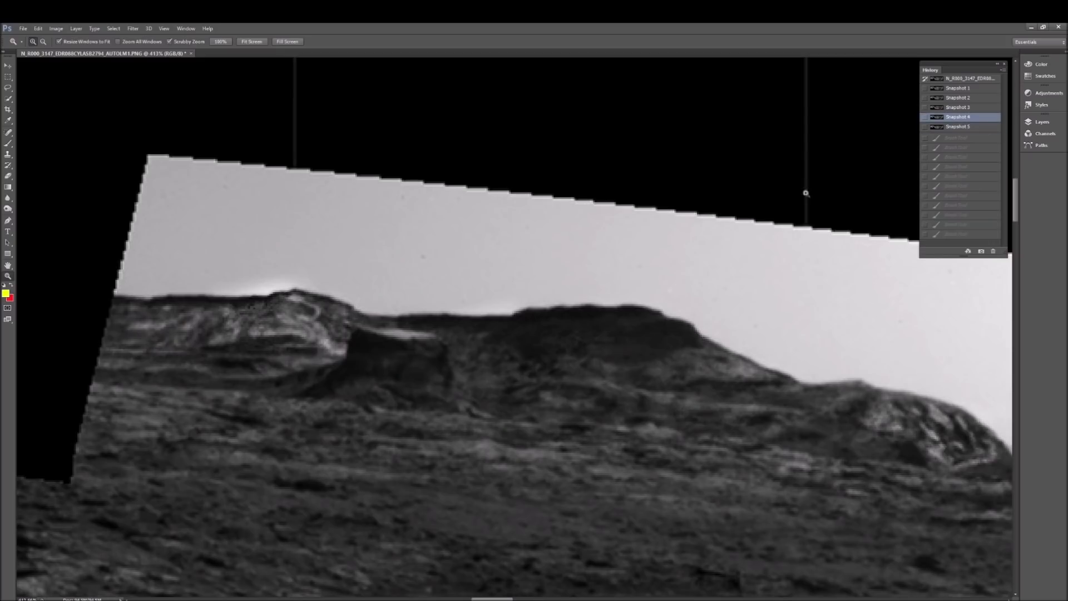
mouse_move(271, 420)
left_mouse_down()
mouse_move(272, 391)
mouse_move(280, 401)
mouse_move(310, 392)
left_mouse_up()
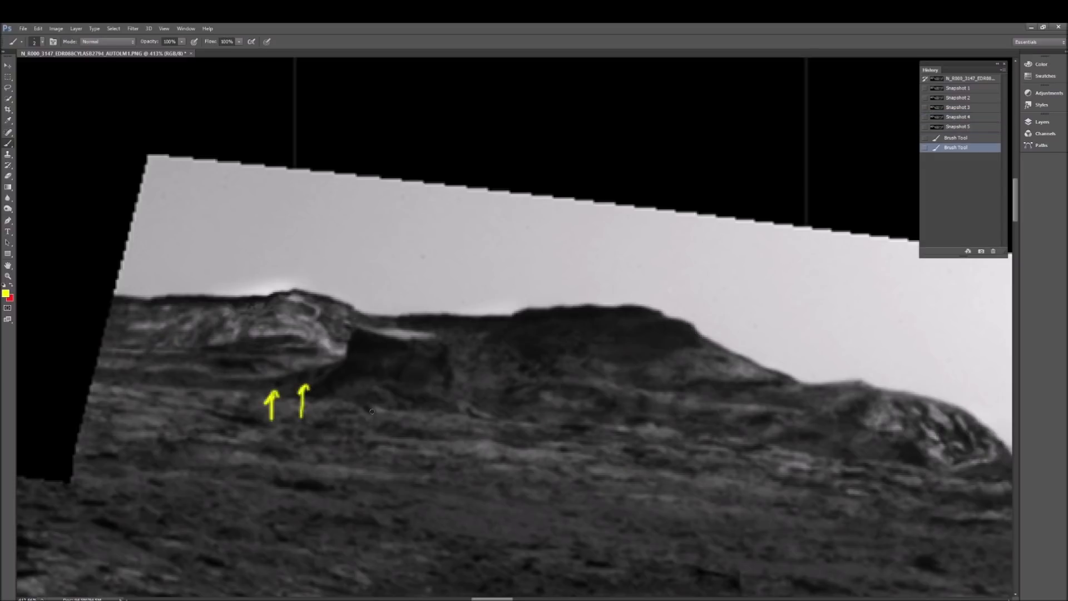
mouse_move(372, 409)
left_mouse_down()
mouse_move(334, 372)
mouse_move(347, 306)
left_mouse_up()
left_click(338, 379)
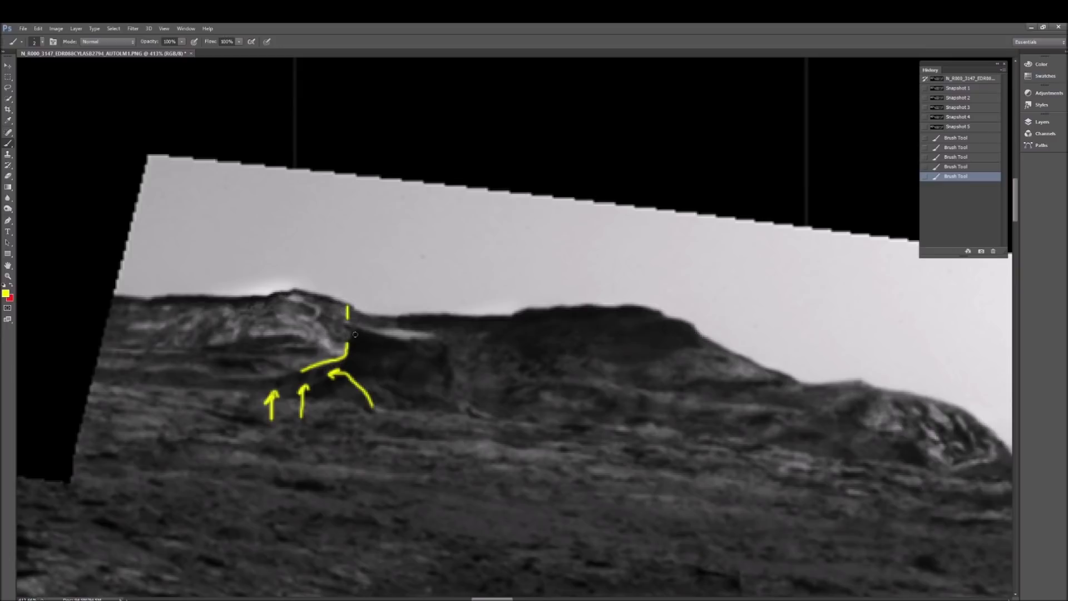
mouse_move(351, 340)
left_mouse_down()
mouse_move(399, 327)
mouse_move(360, 330)
mouse_move(399, 386)
left_mouse_up()
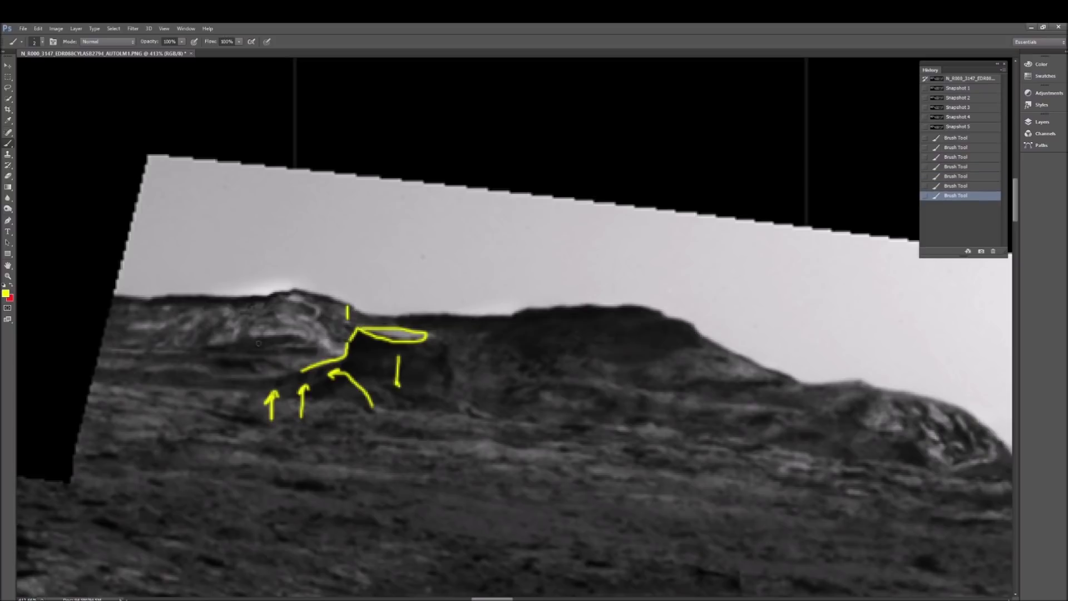
Step: Revert to a clean snapshot and paint large yellow arrows at the ridge and dark outcrop
left_click(960, 117)
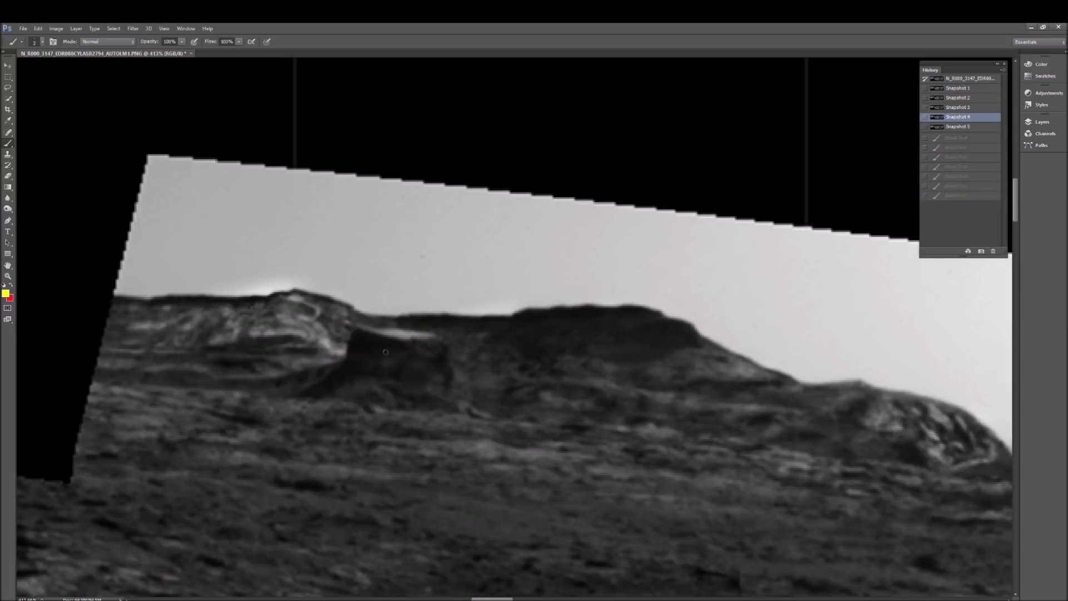
left_click_drag(192, 432, 235, 364)
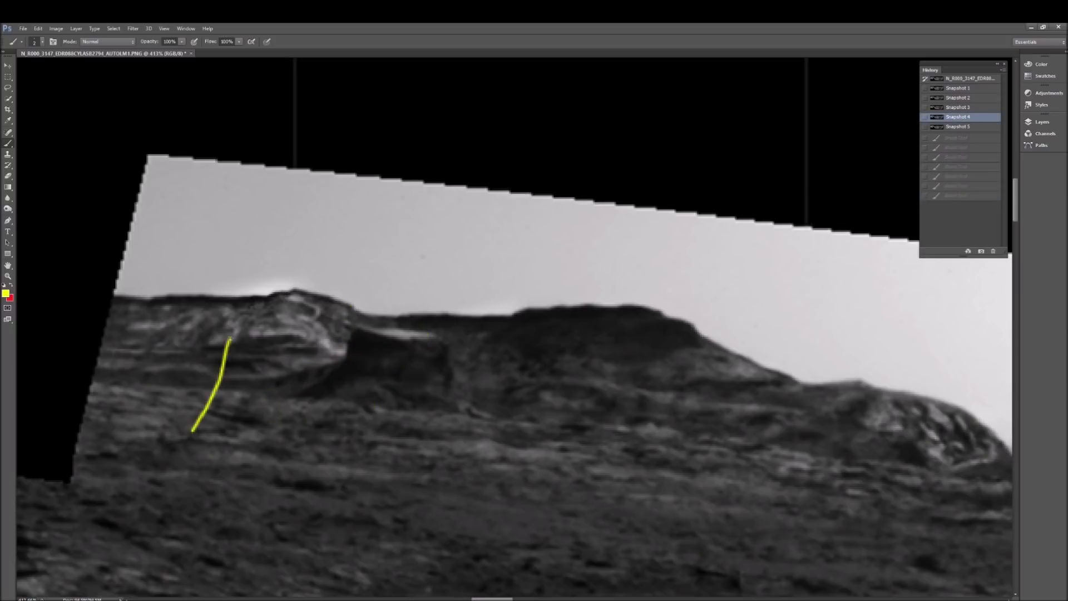
mouse_move(505, 455)
left_mouse_down()
mouse_move(519, 375)
mouse_move(547, 390)
left_mouse_up()
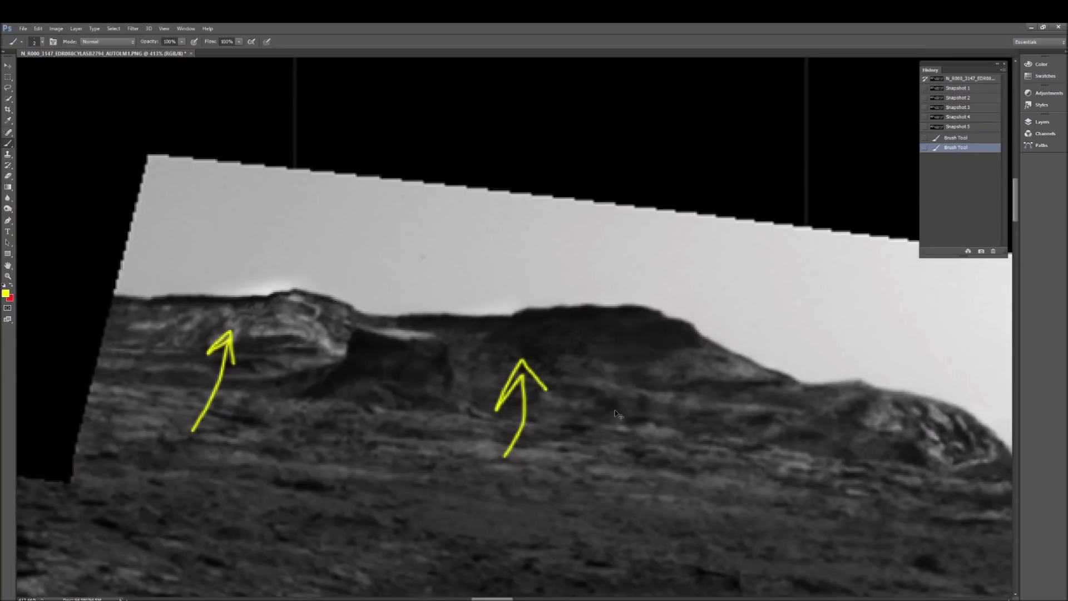
scroll(615, 409, "down", 1)
Step: Revert to clean Snapshot 5 and zoom out over the wider unmarked panorama
left_click(969, 127)
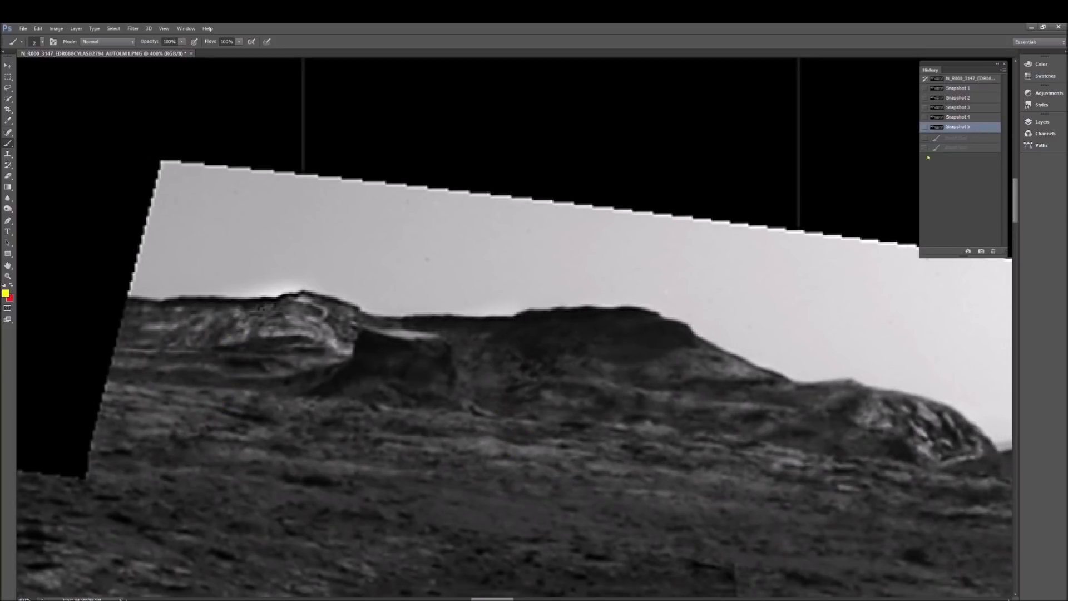
scroll(512, 386, "down", 1)
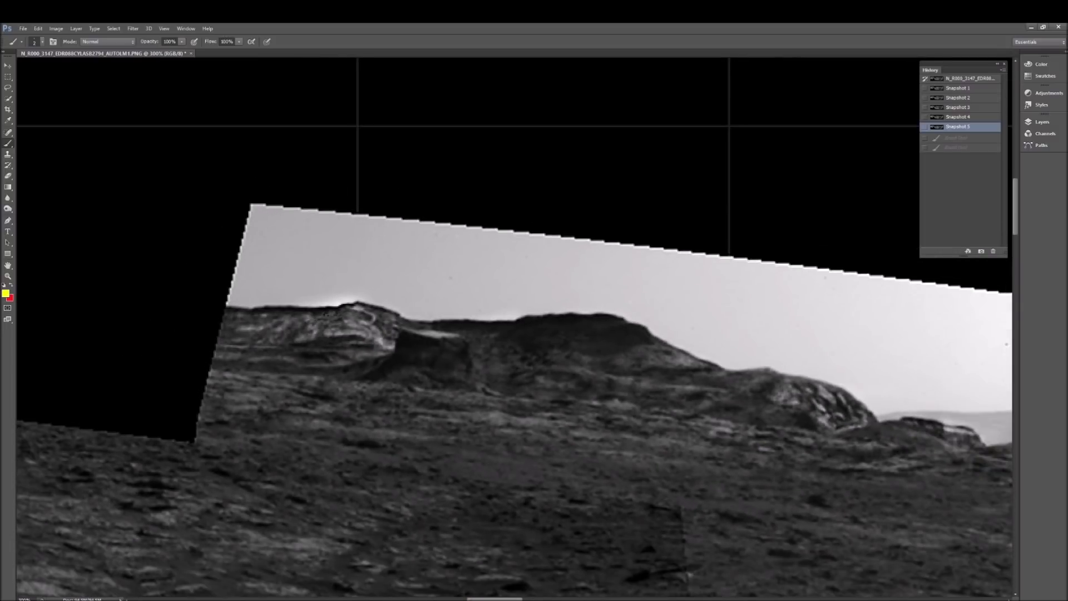
scroll(515, 328, "right", 3)
scroll(515, 328, "right", 2)
scroll(515, 328, "right", 2)
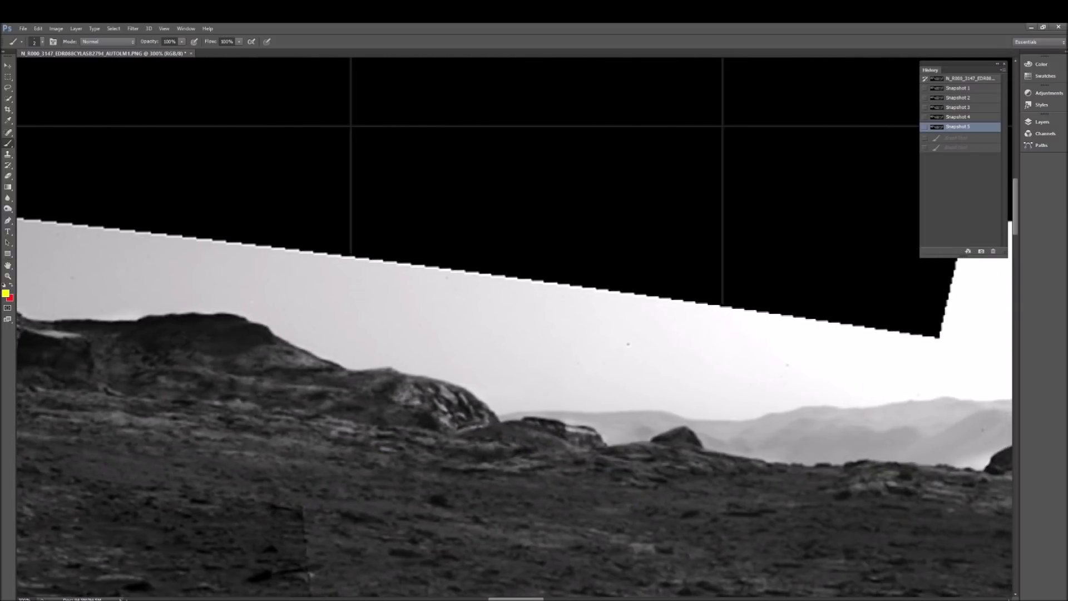
scroll(515, 327, "right", 1)
scroll(515, 327, "down", 2)
scroll(515, 327, "up", 2)
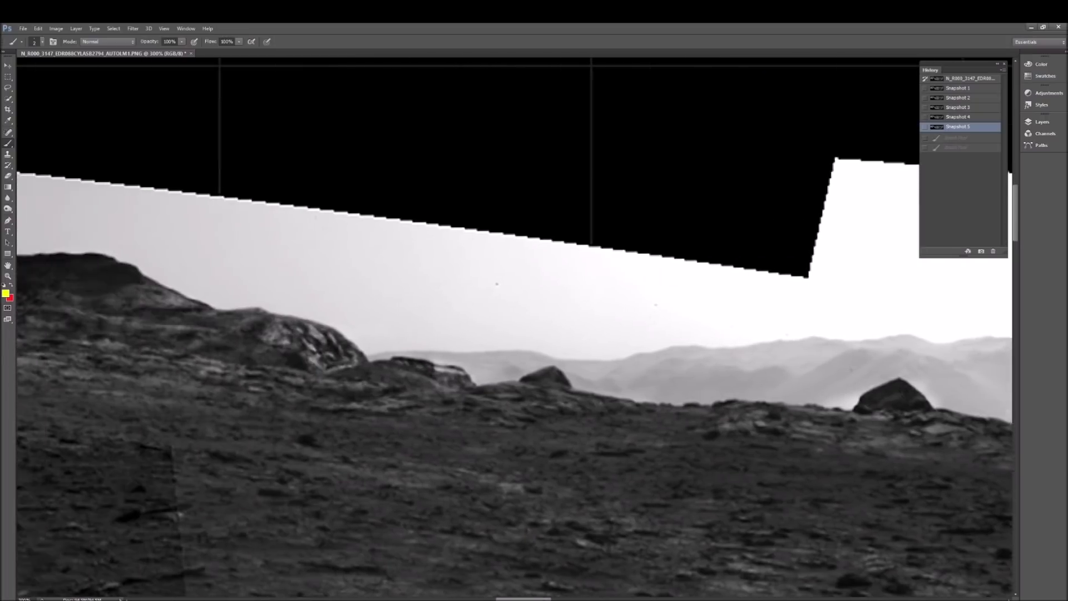
scroll(515, 328, "down", 1)
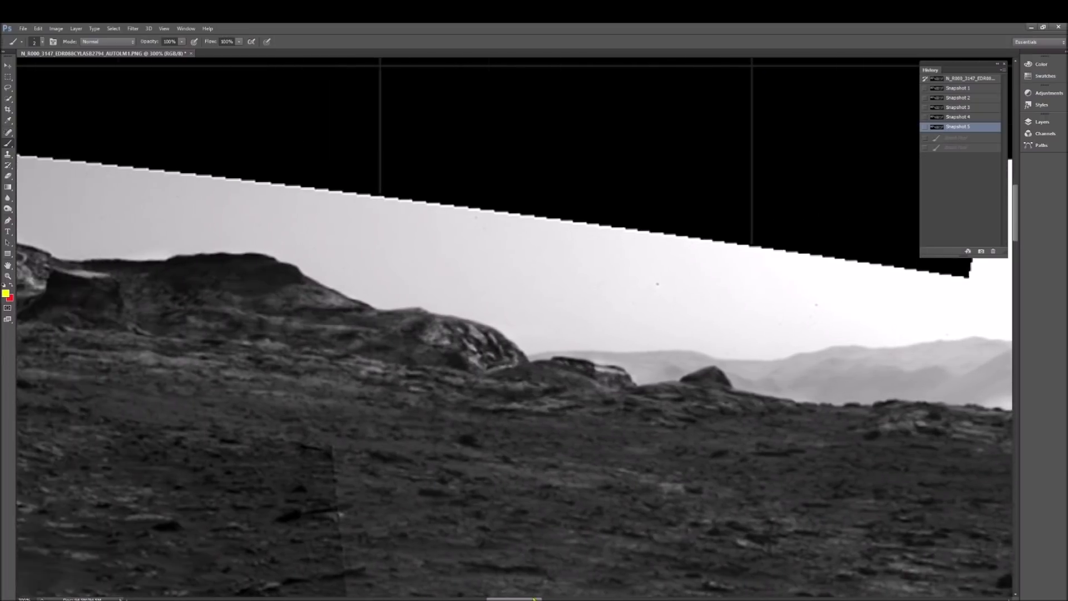
left_click_drag(739, 425, 650, 106)
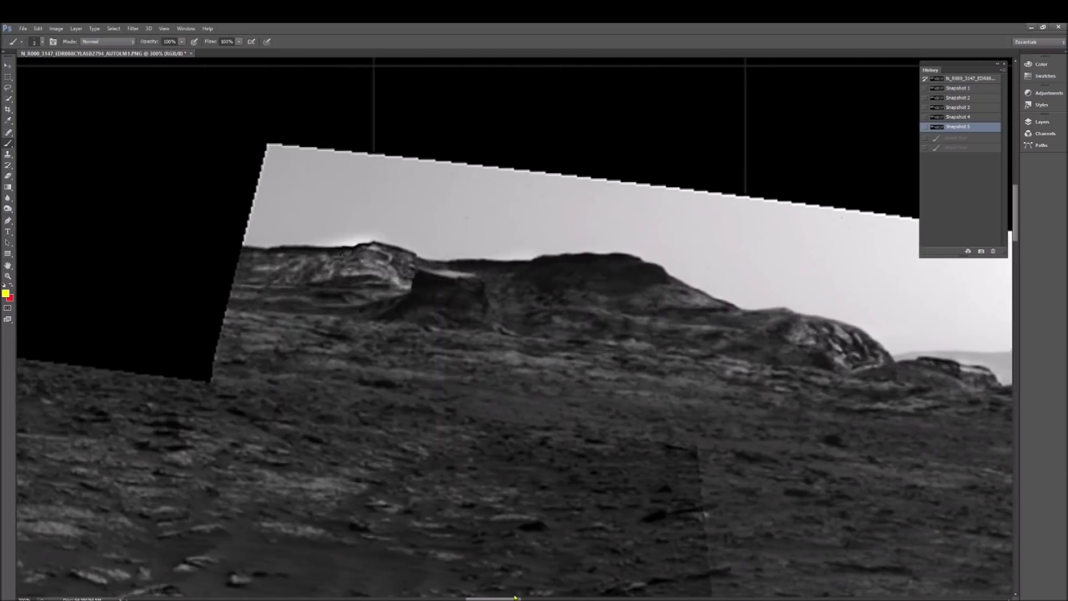